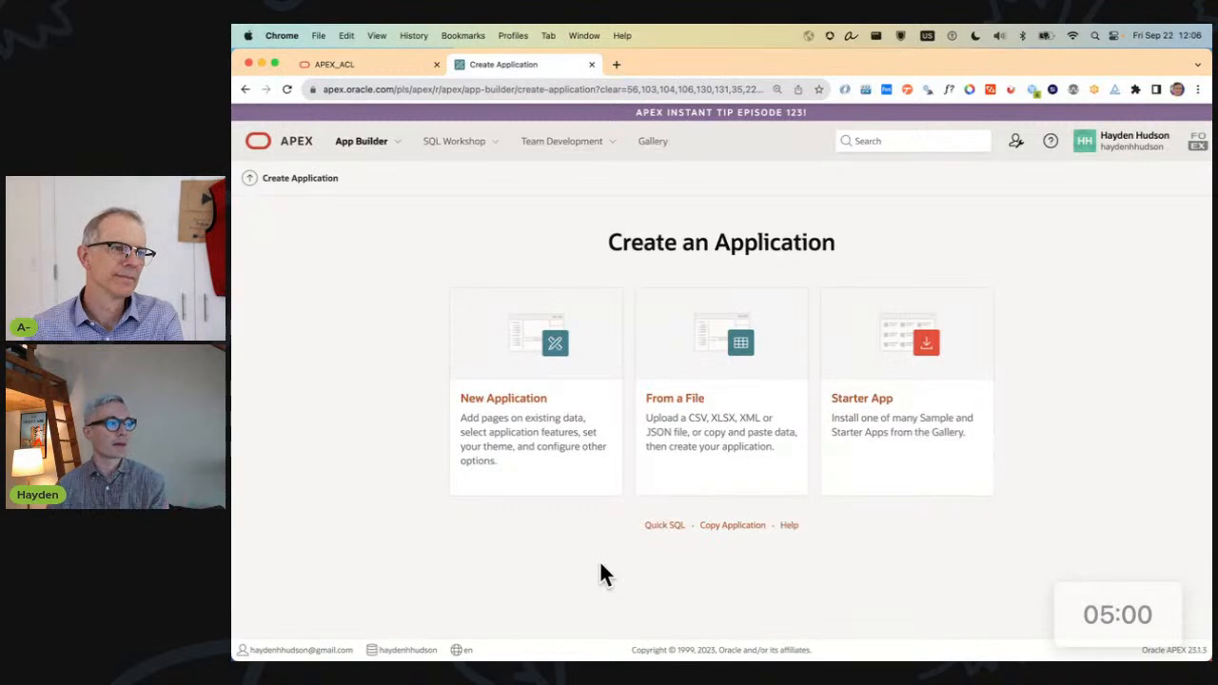
# Create a new application named 123 with only the Access Control feature enabled.
pyautogui.click(586, 474)
pyautogui.scroll(-1, 569, 490)
pyautogui.click(360, 475)
pyautogui.click(525, 182)
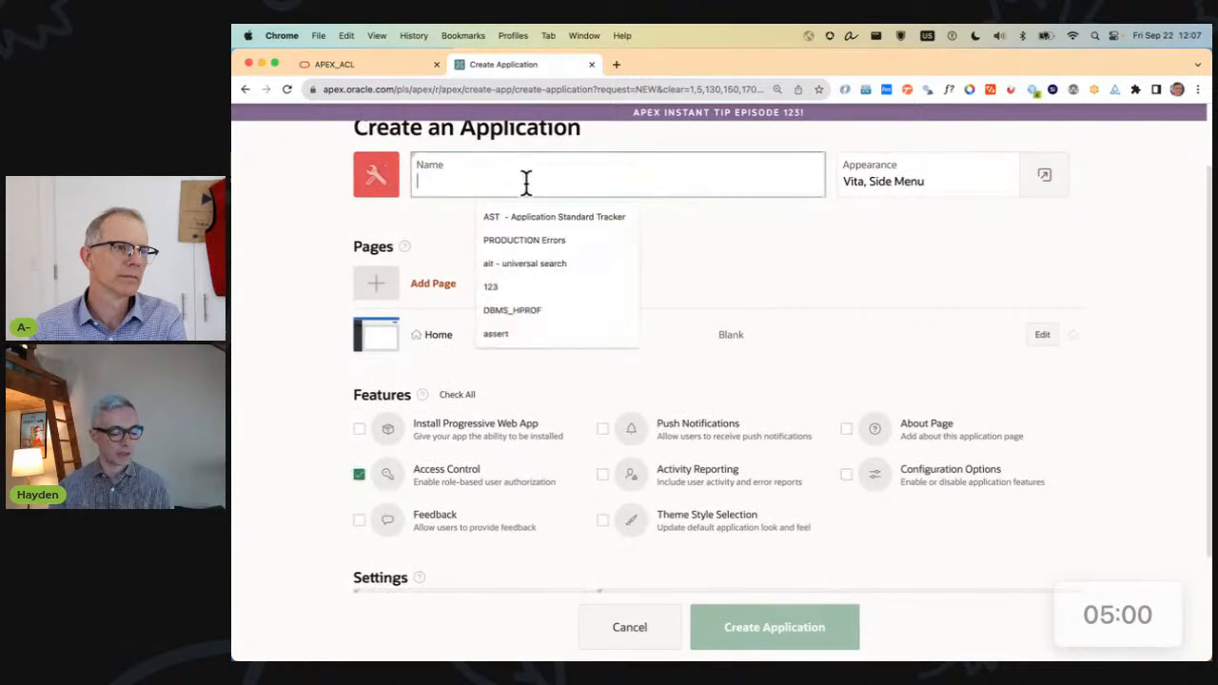
pyautogui.click(490, 286)
pyautogui.click(796, 630)
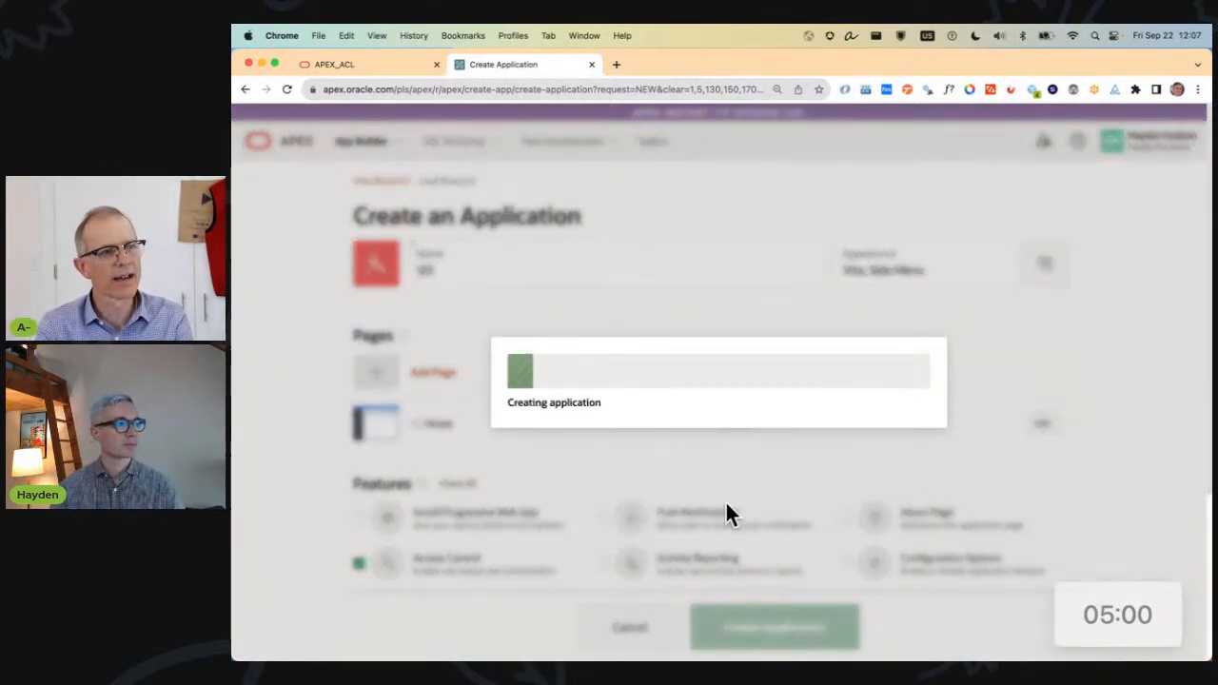
# Review the new application's roles and user role assignments in the Application Access Control shared component.
pyautogui.click(1153, 601)
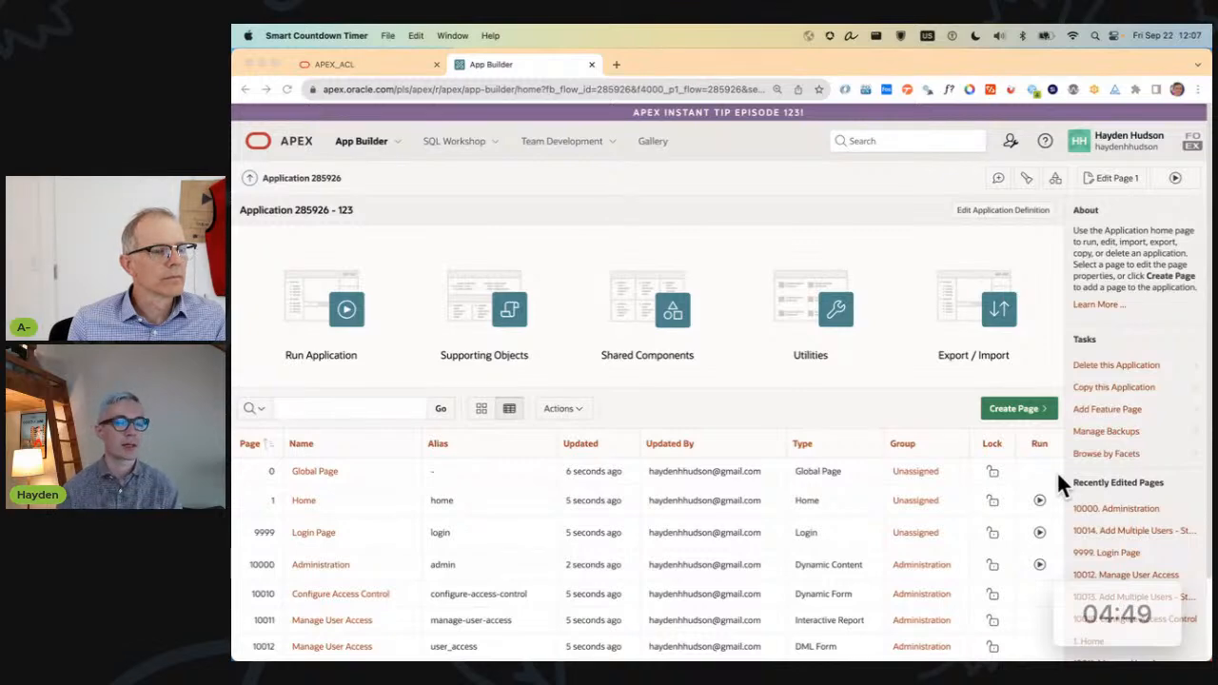
pyautogui.click(648, 357)
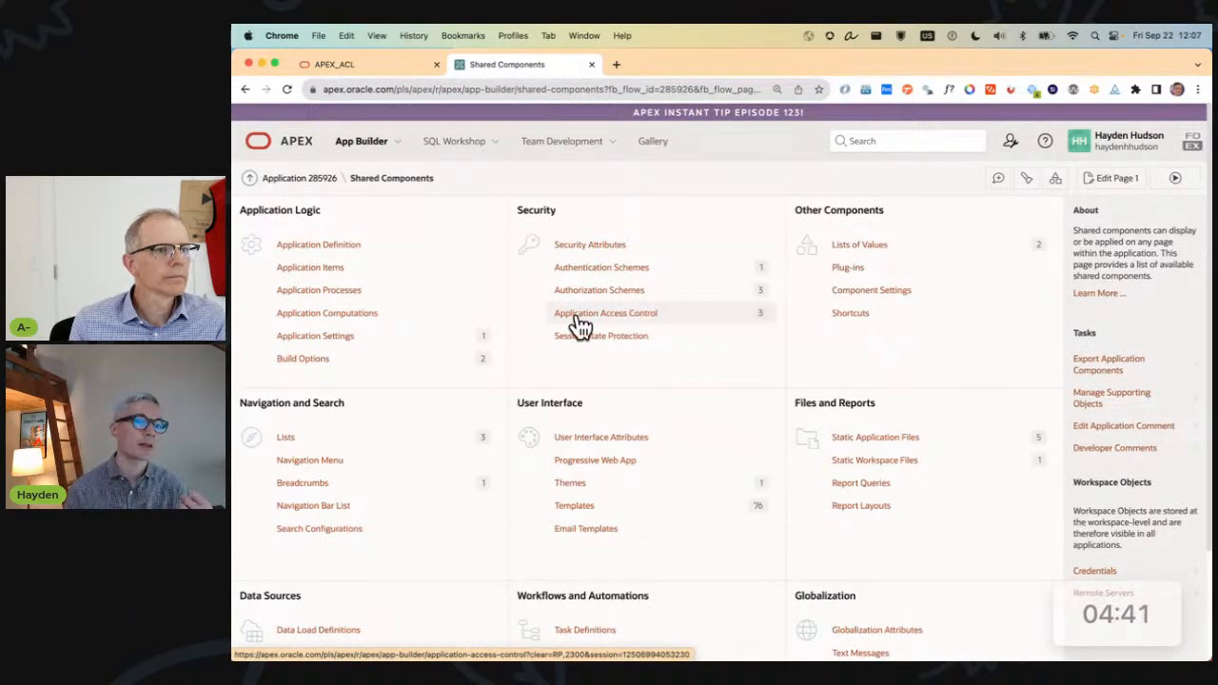
pyautogui.click(581, 324)
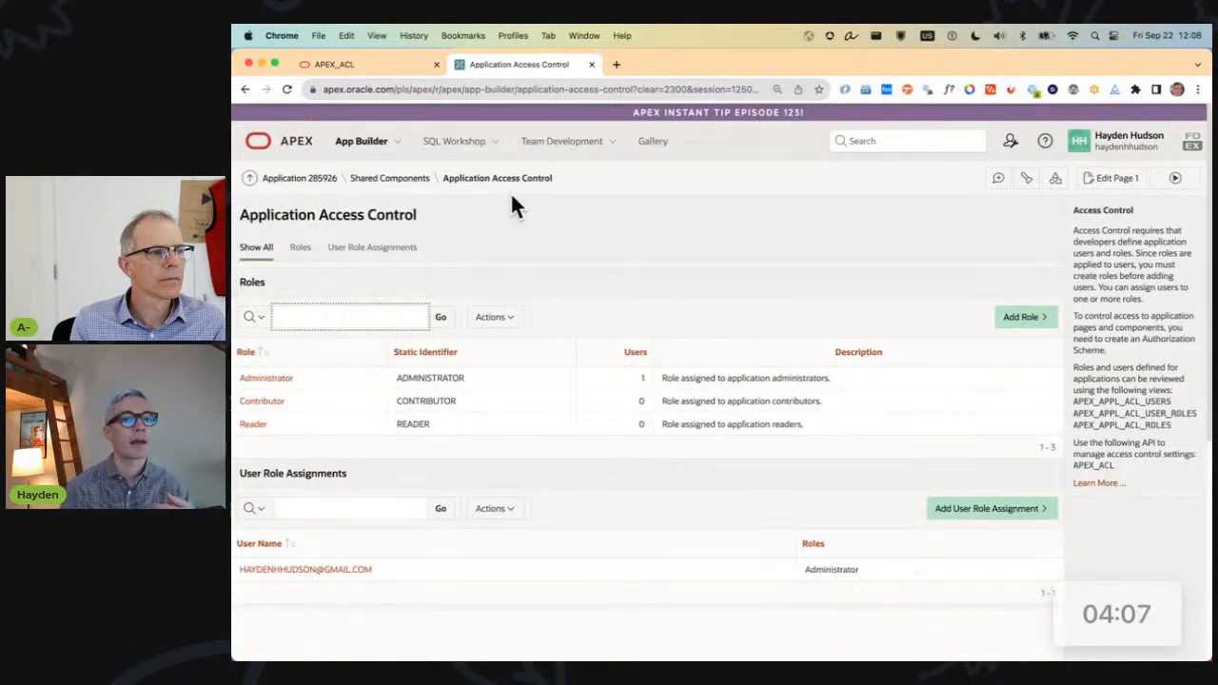
# Run application 123 and sign in with the saved username and account password.
pyautogui.click(302, 180)
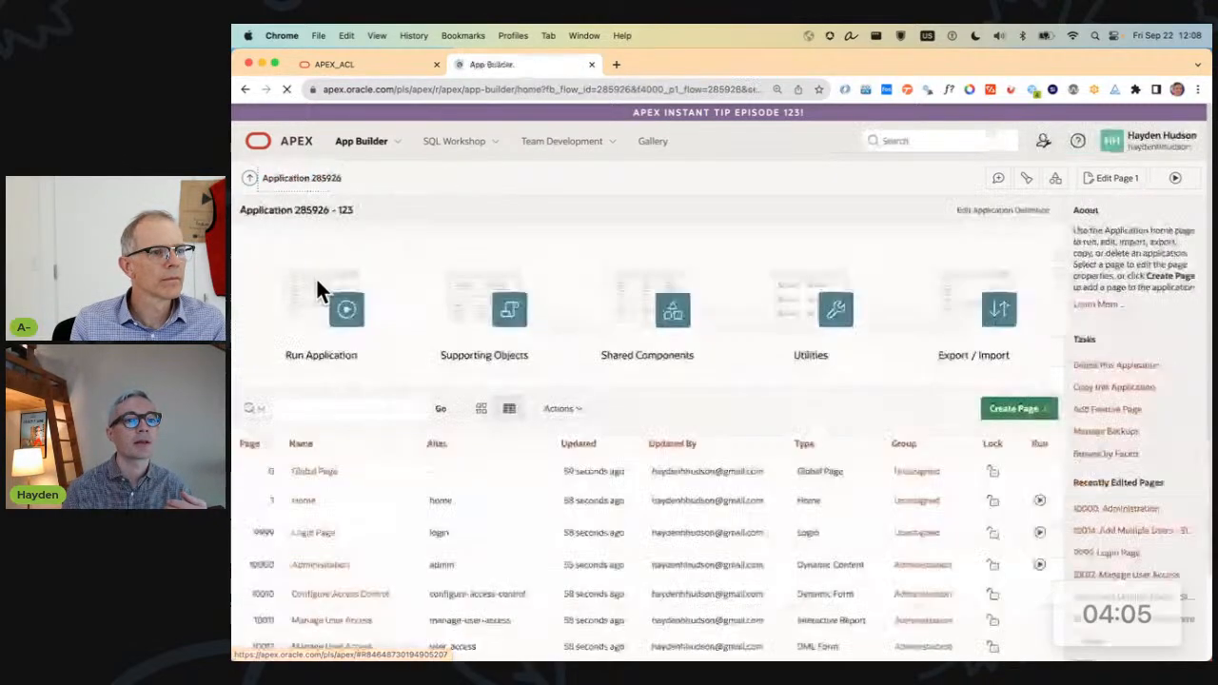
pyautogui.click(333, 307)
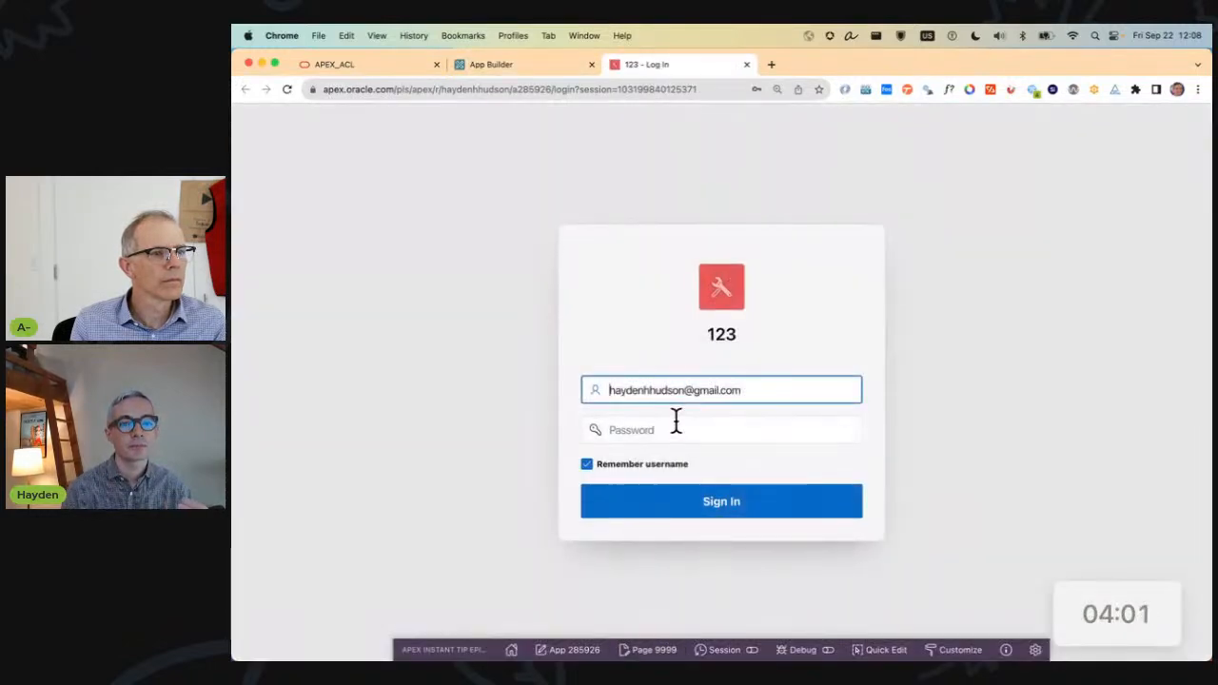
pyautogui.click(682, 390)
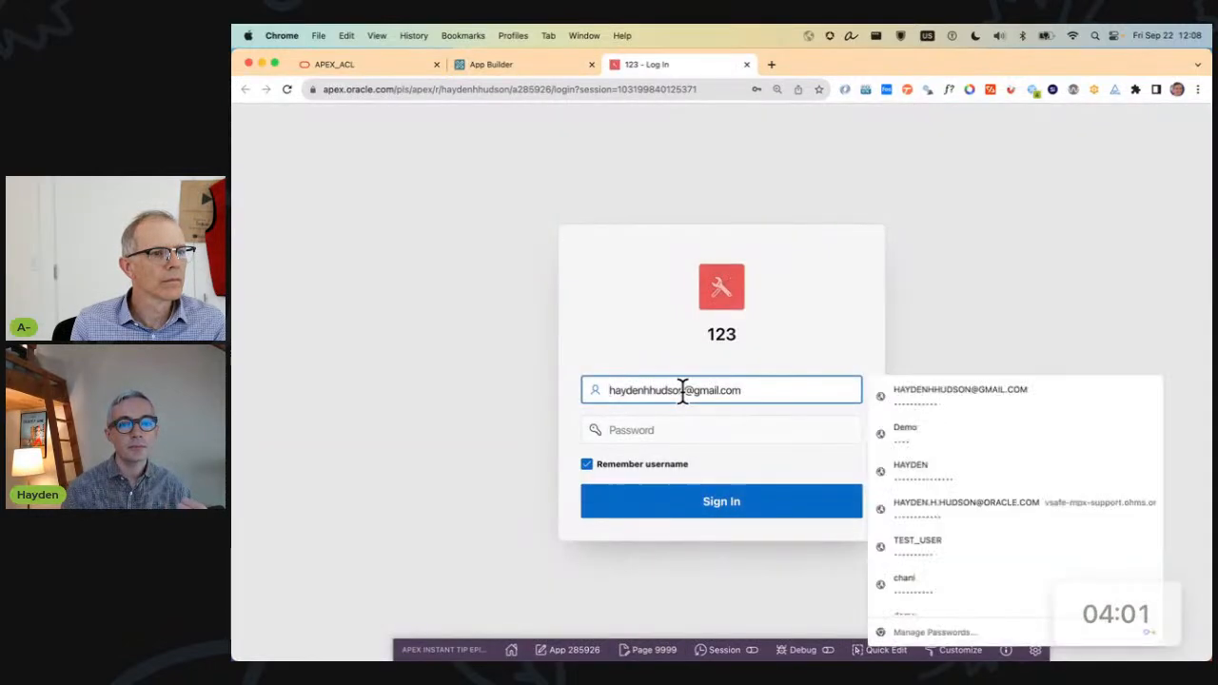
pyautogui.click(970, 391)
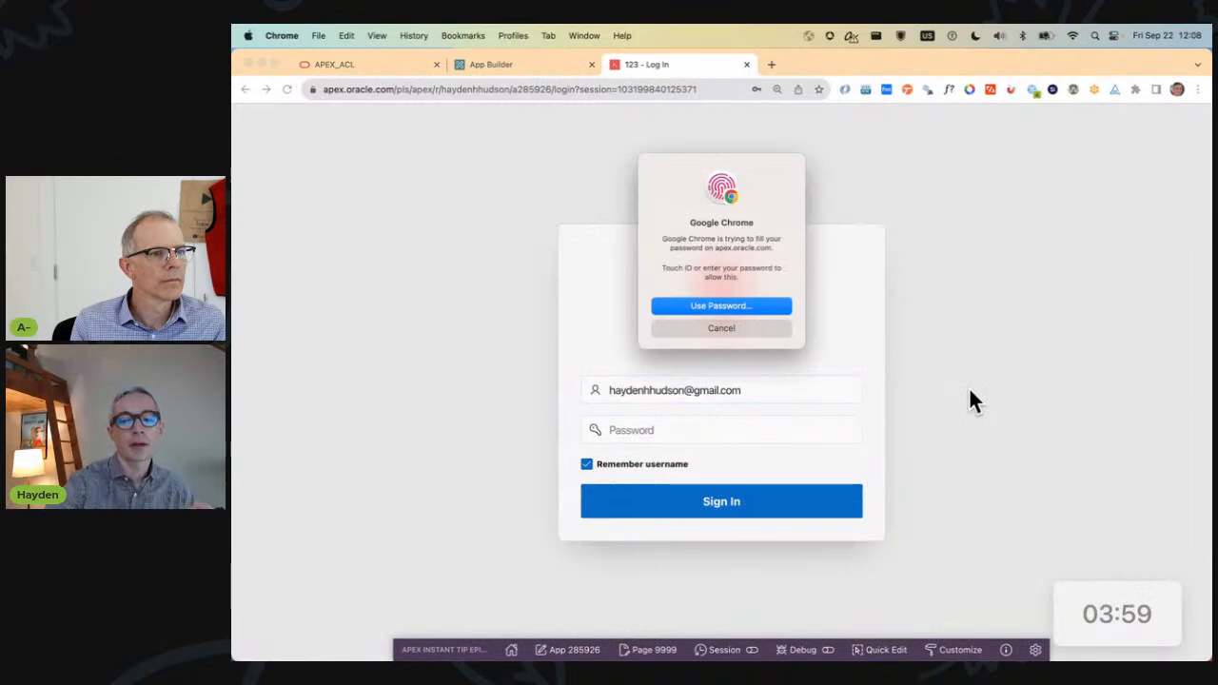
pyautogui.click(810, 512)
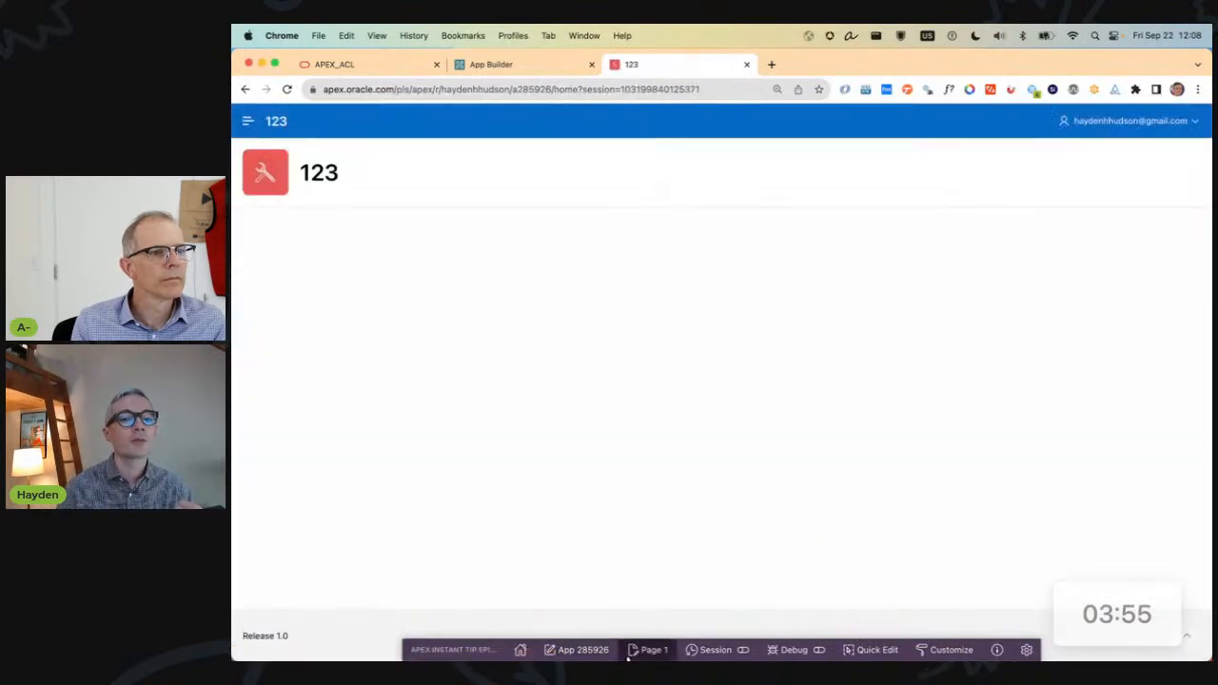
# Open the Home page in Page Designer, filter its properties by "auth" and review the Authorization Scheme choices.
pyautogui.click(646, 650)
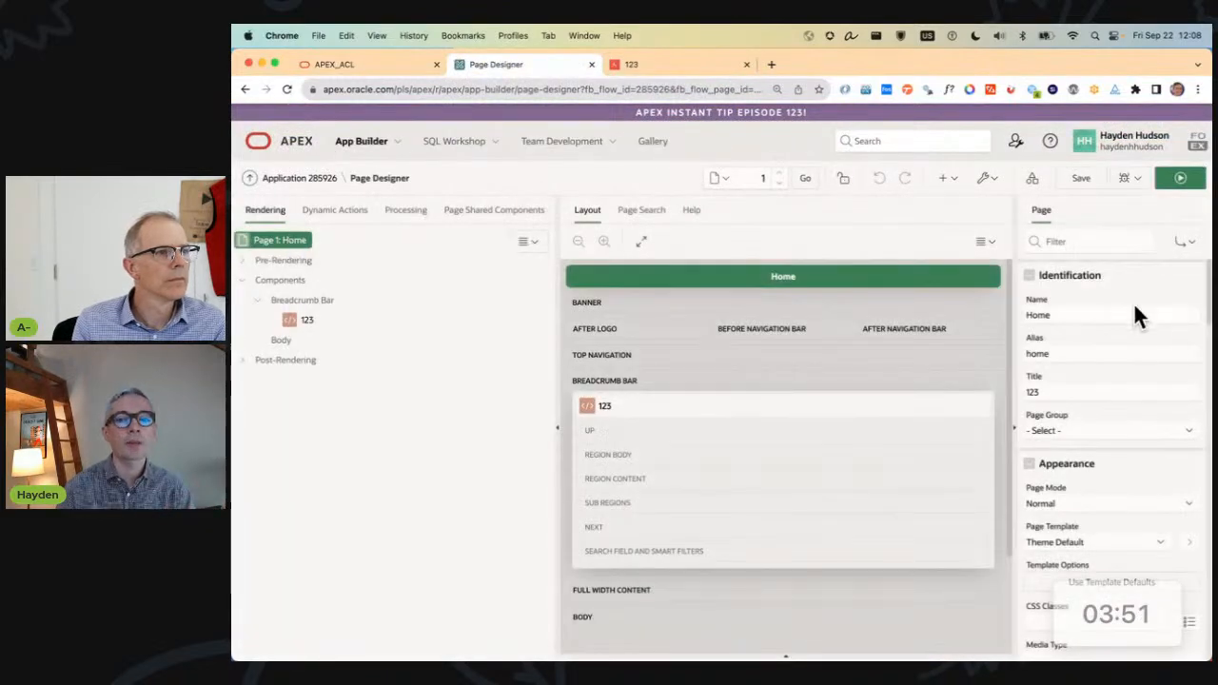
pyautogui.click(1095, 242)
pyautogui.write('aut')
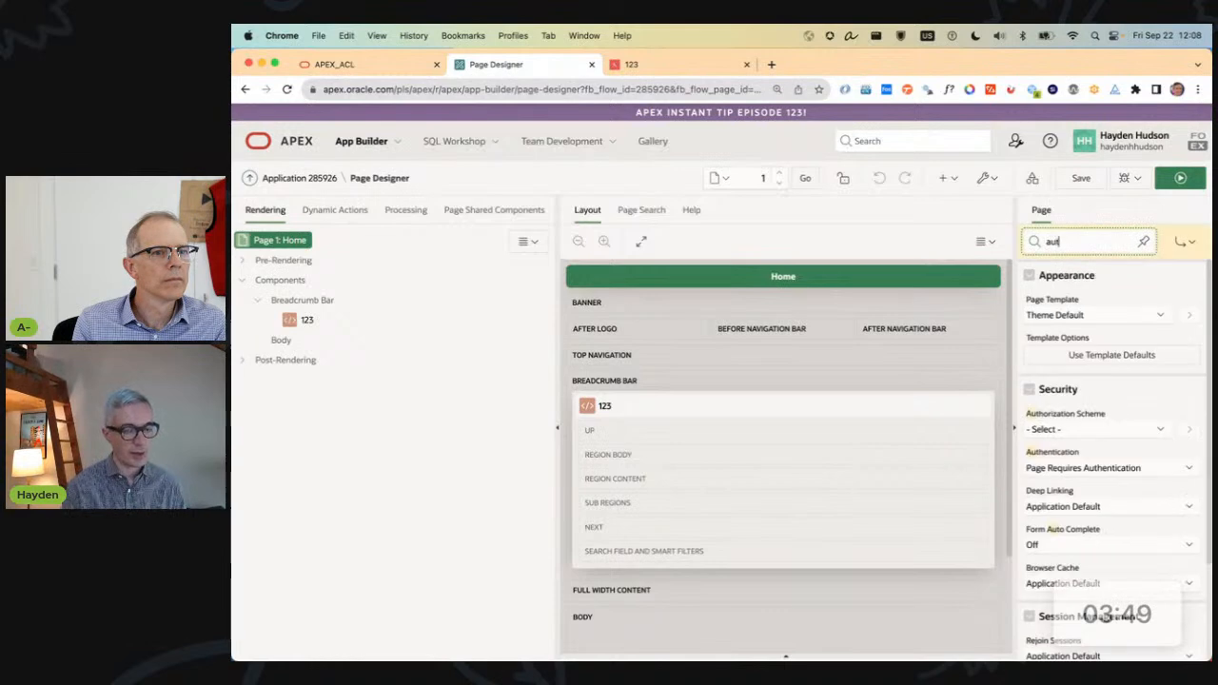
pyautogui.write('h')
pyautogui.click(1105, 310)
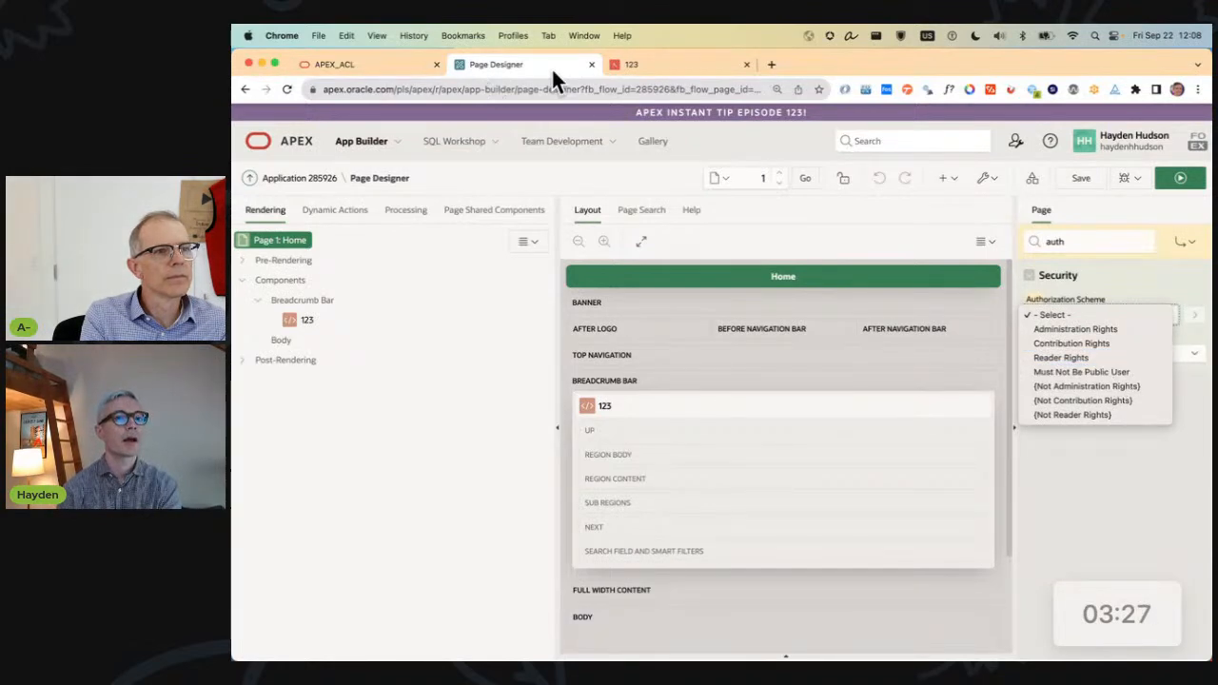
# Open the list of authorization schemes in the application's shared components.
pyautogui.click(303, 181)
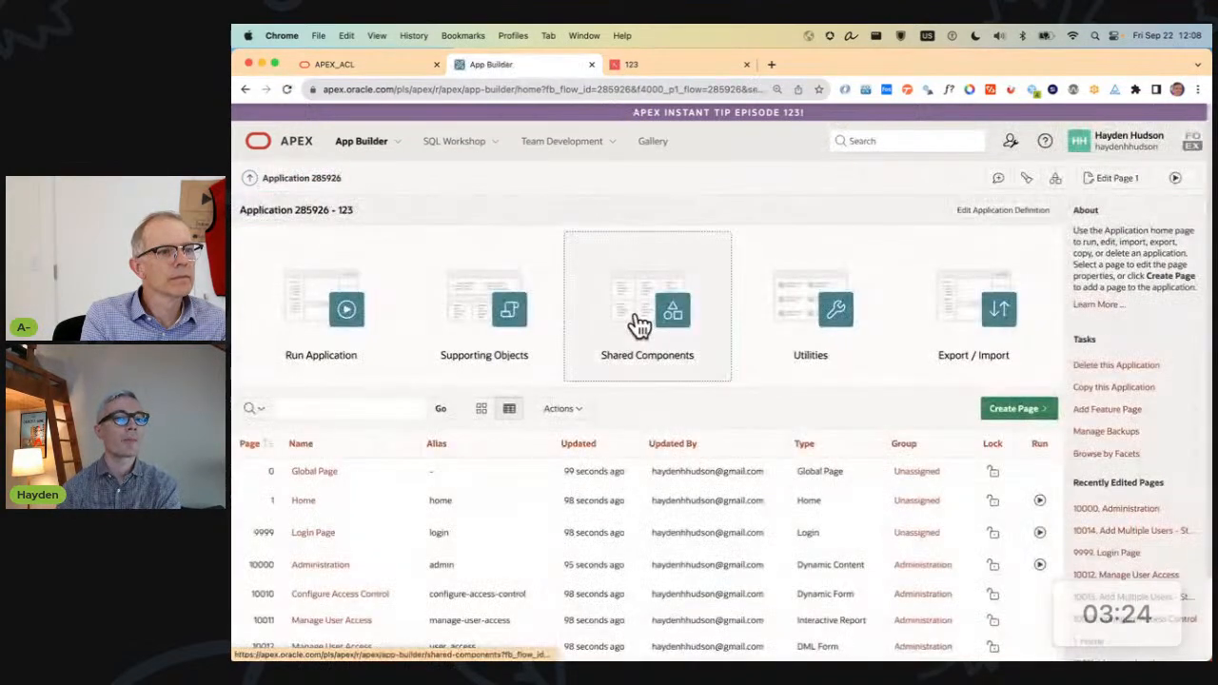
pyautogui.click(640, 326)
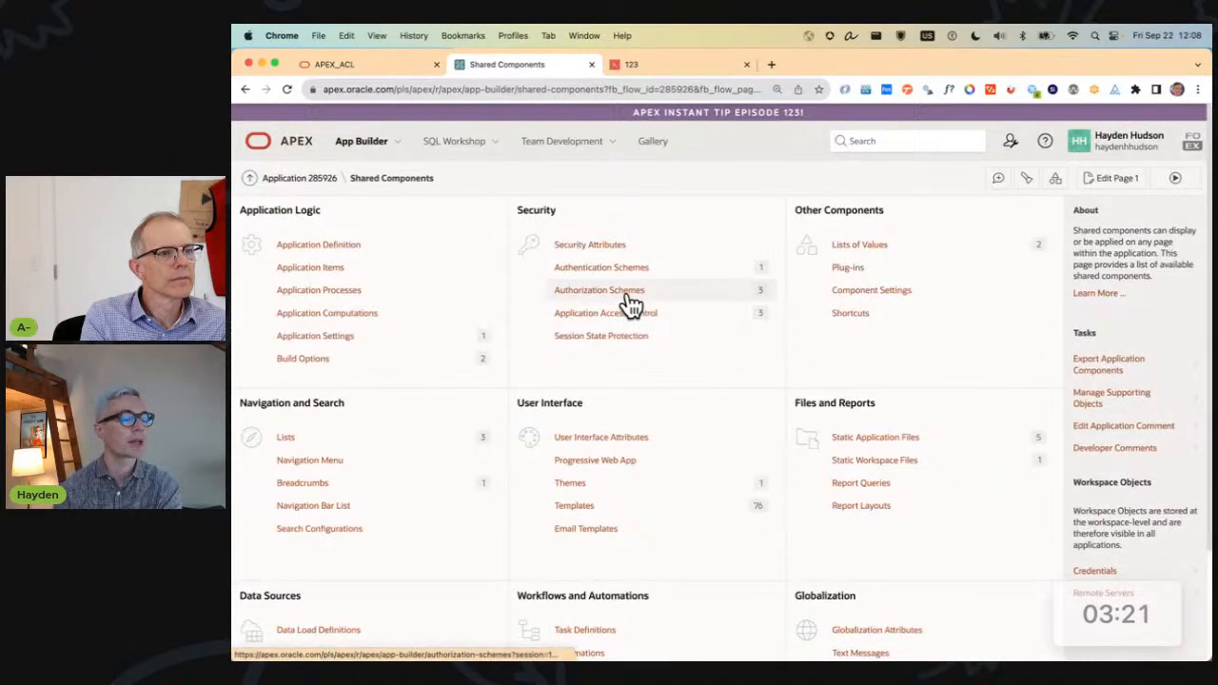
pyautogui.click(630, 303)
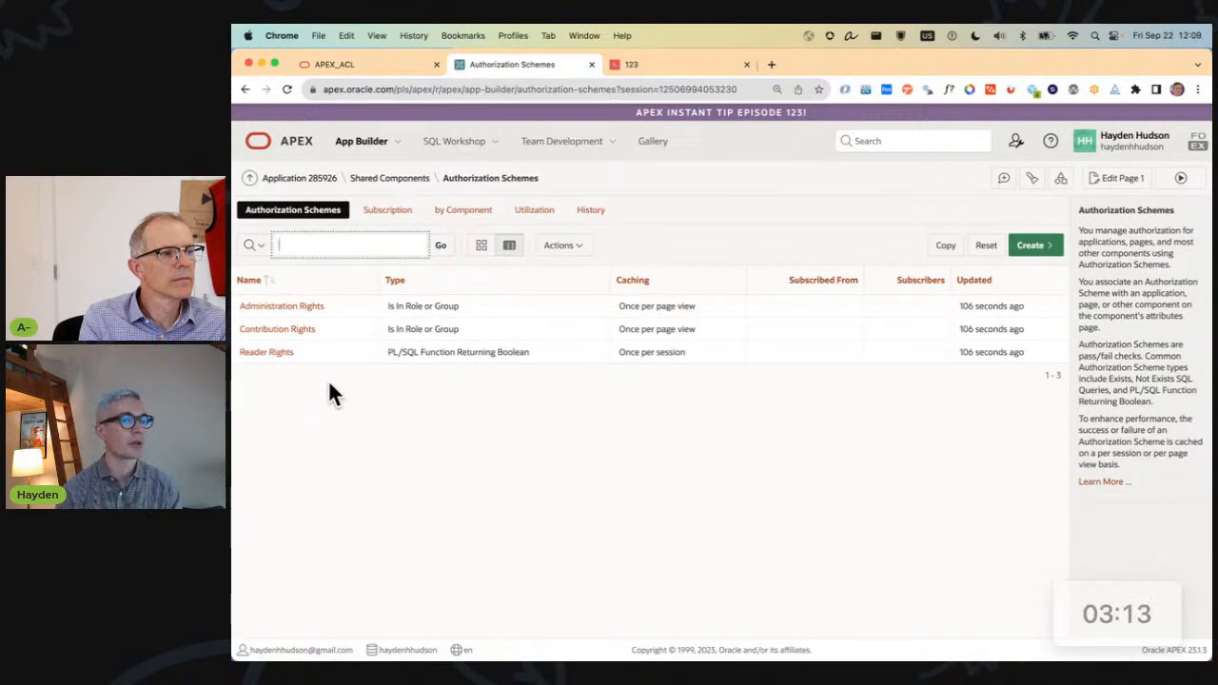
# Examine the Administration Rights authorization scheme's settings and its available scheme types without changing them.
pyautogui.click(304, 315)
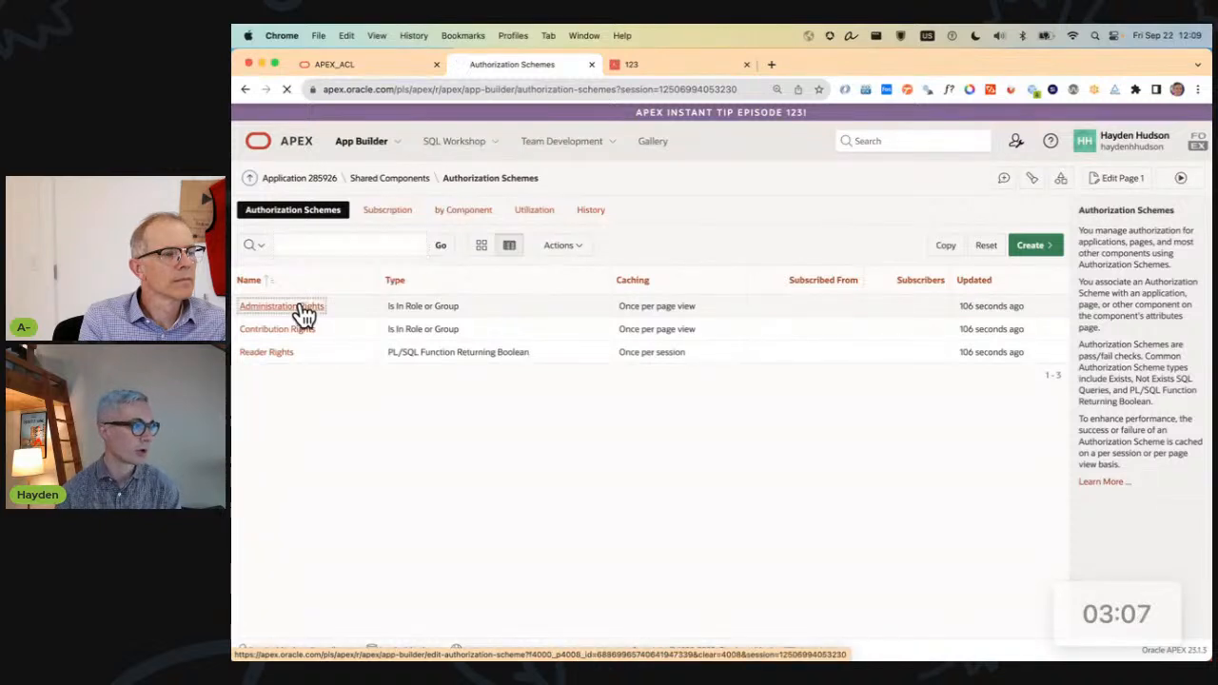
pyautogui.scroll(-3, 597, 476)
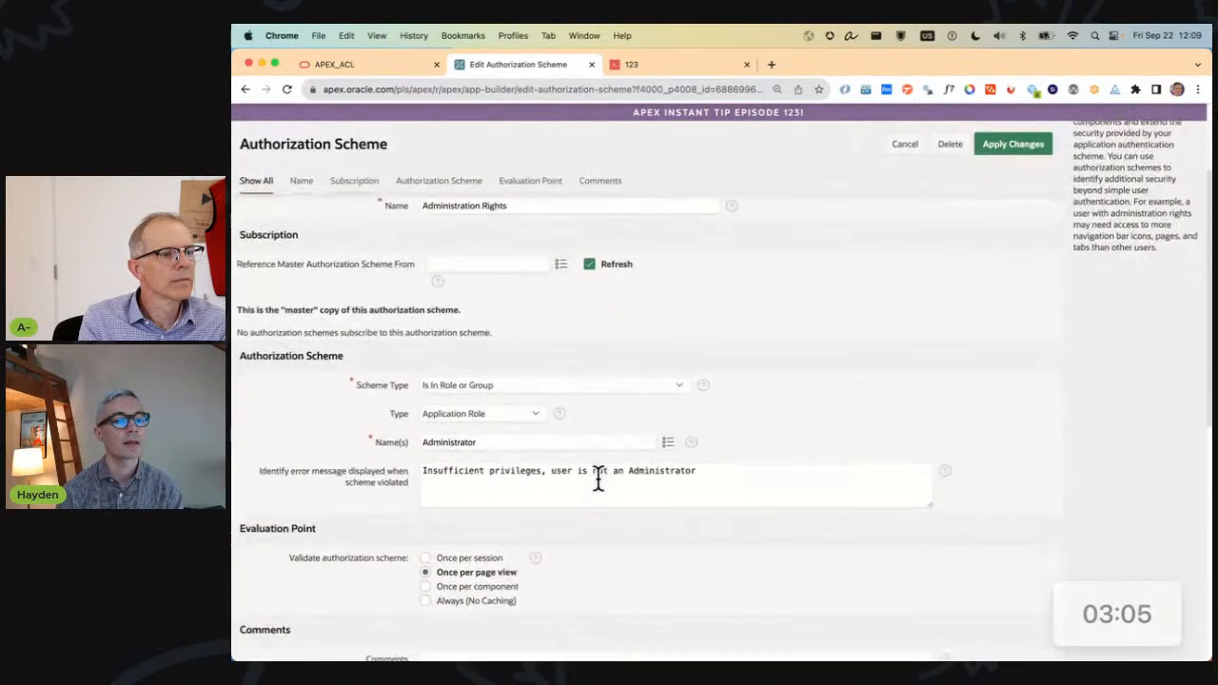
pyautogui.click(536, 394)
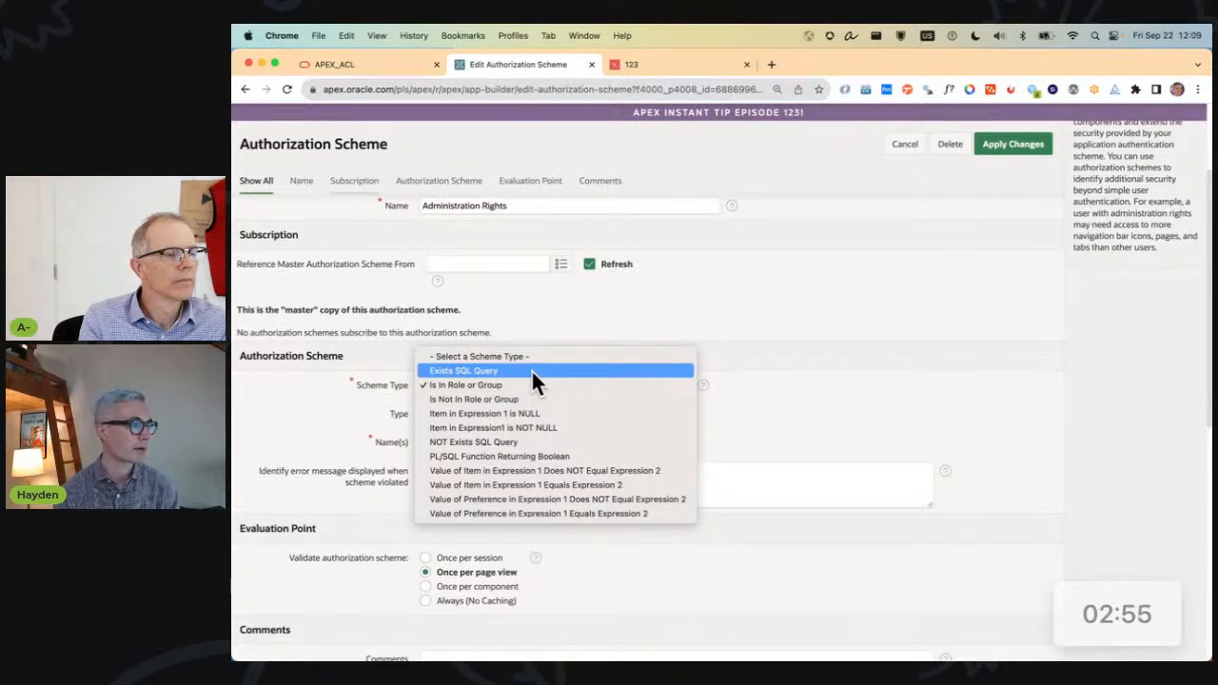
pyautogui.click(767, 371)
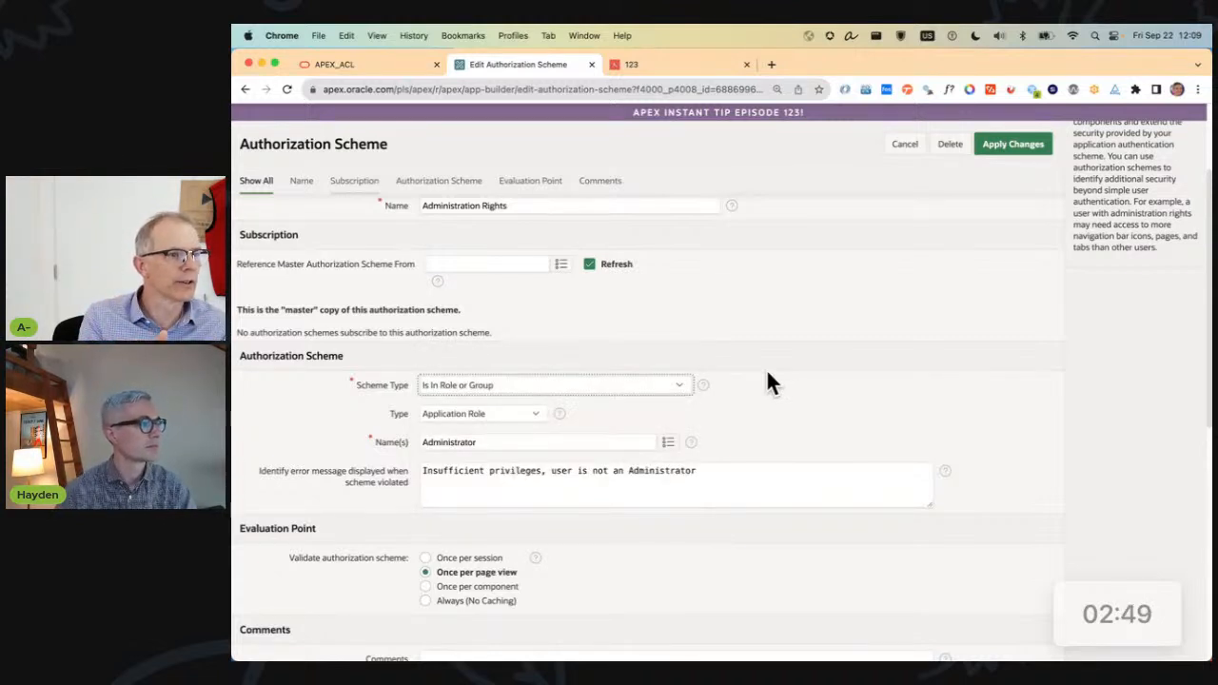
pyautogui.scroll(3, 767, 373)
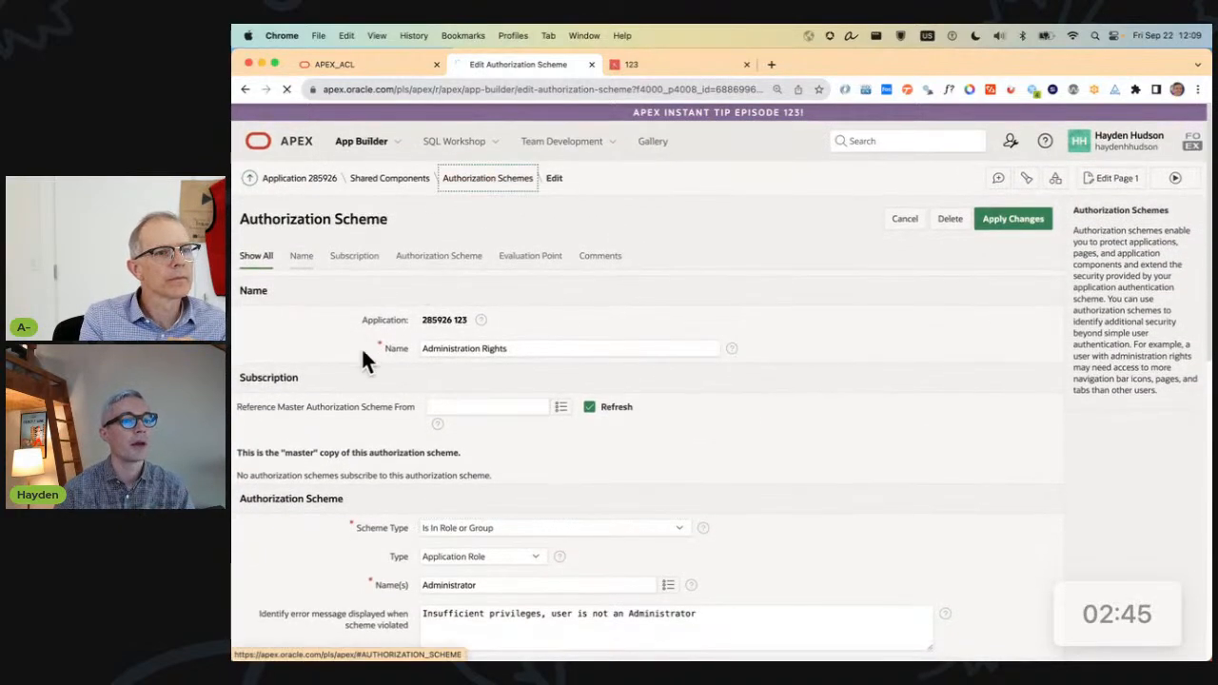
# Open the Contribution Rights authorization scheme and examine its scheme type and the role names it covers.
pyautogui.click(488, 181)
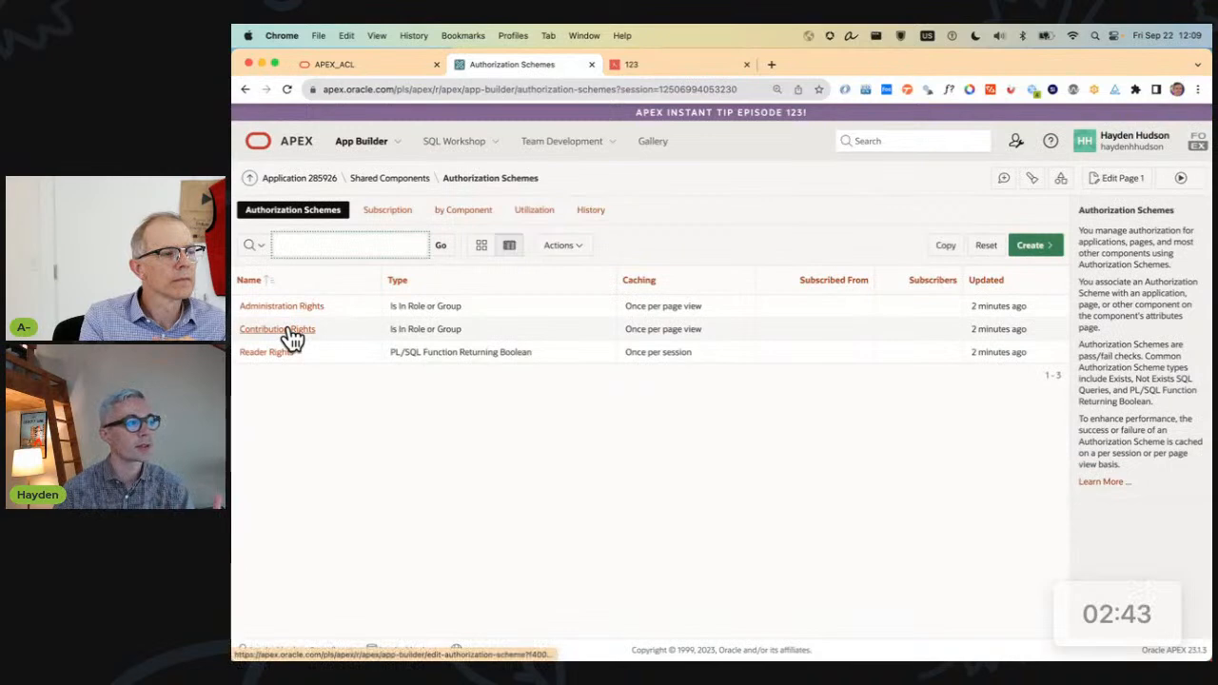
pyautogui.click(286, 330)
pyautogui.scroll(-1, 552, 433)
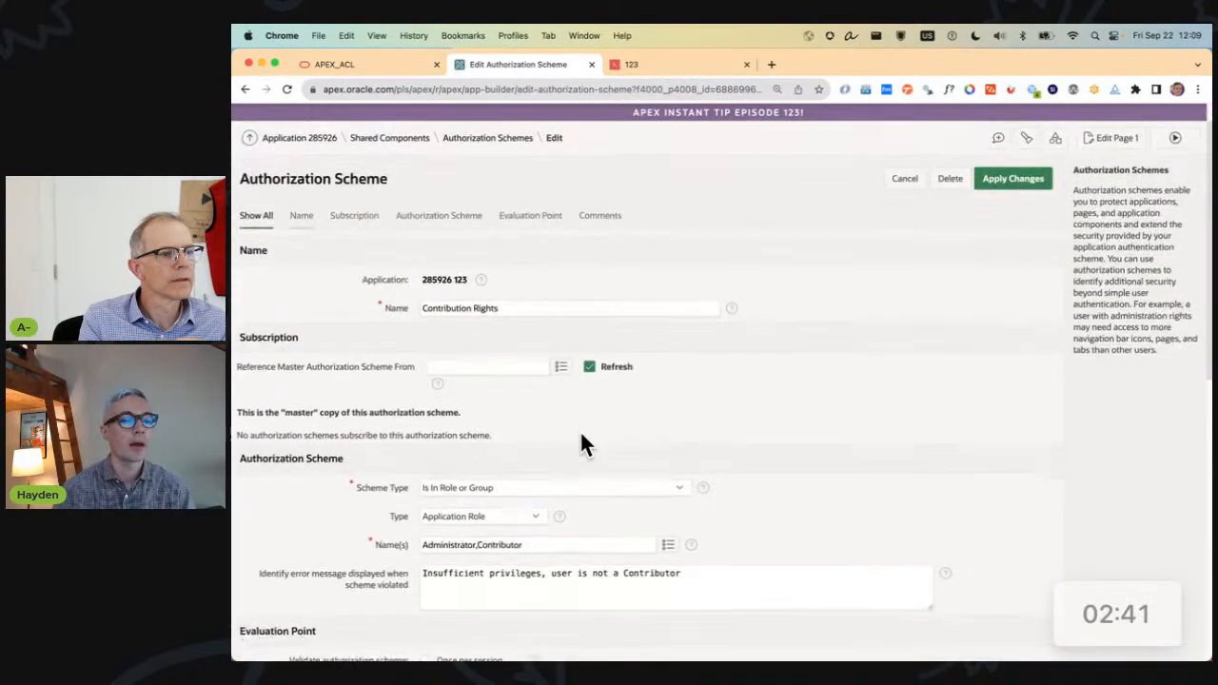
pyautogui.click(453, 539)
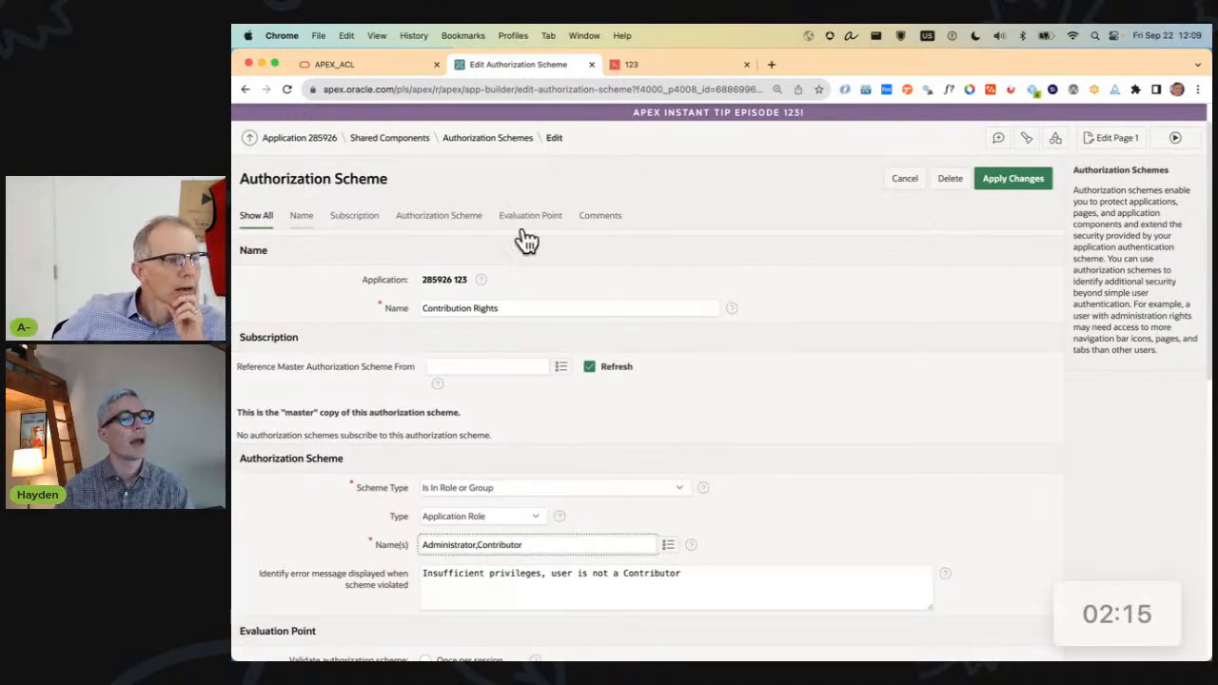
# Open the Reader Rights authorization scheme and read its PL/SQL function body, highlighting the ACCESS_CONTROL_SCOPE setting lookup.
pyautogui.click(502, 139)
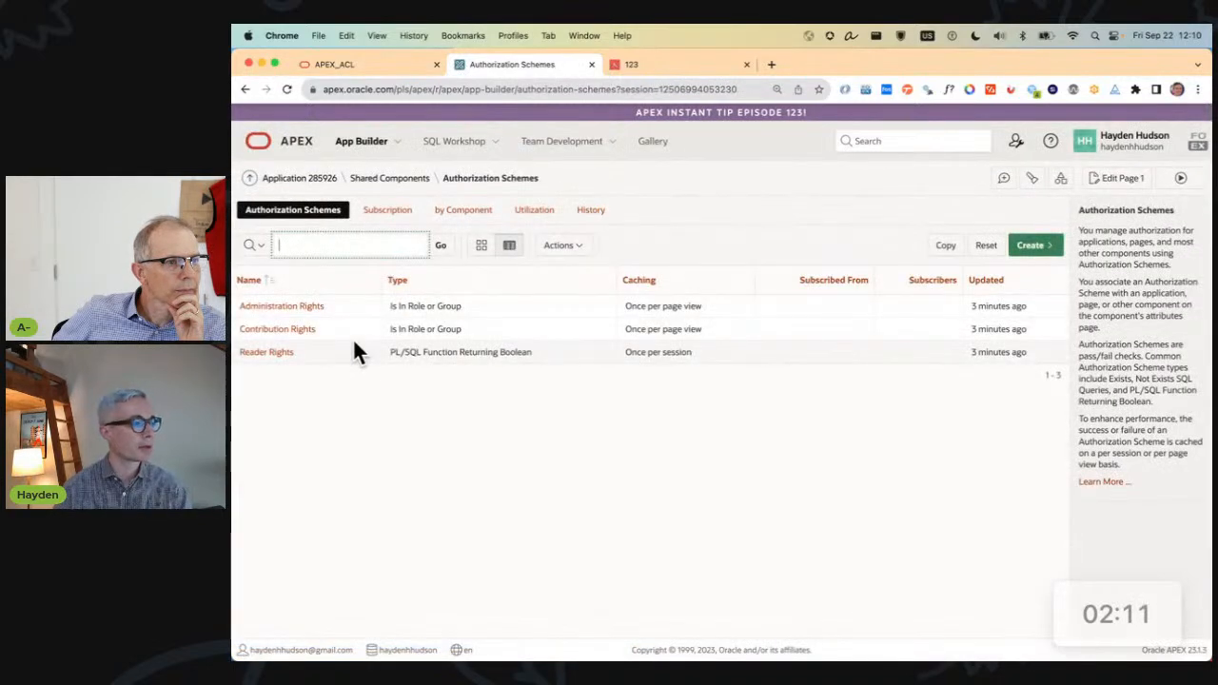
pyautogui.click(283, 353)
pyautogui.scroll(-5, 419, 476)
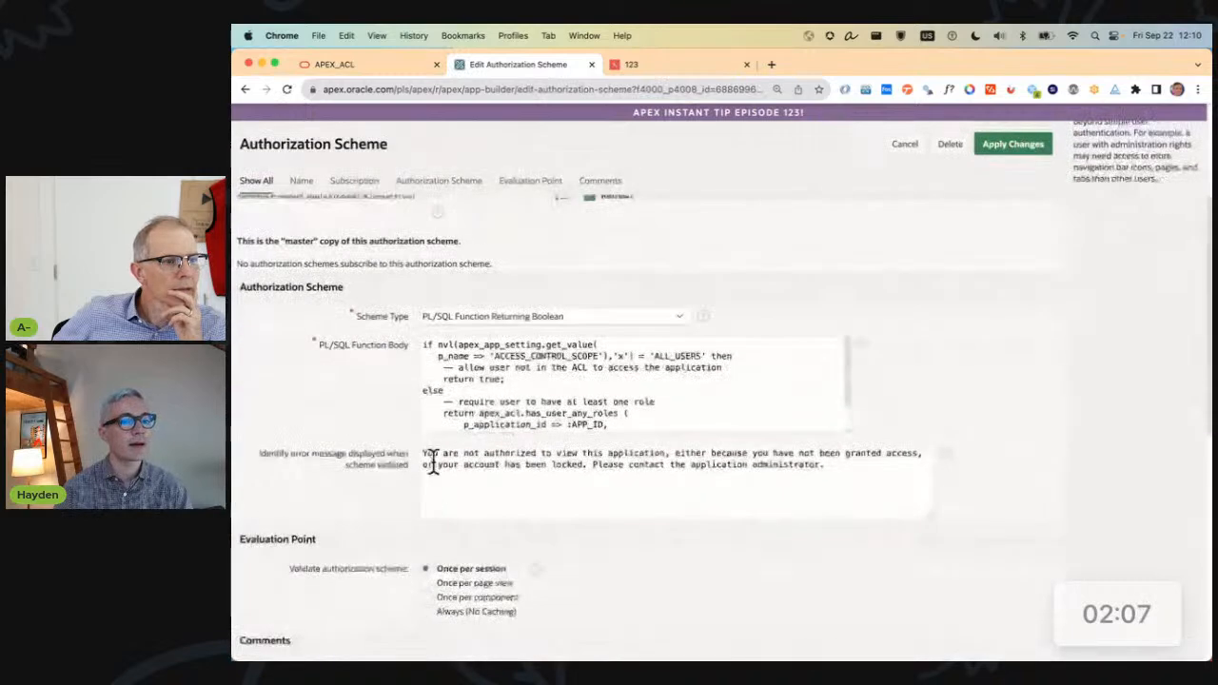
pyautogui.scroll(1, 463, 393)
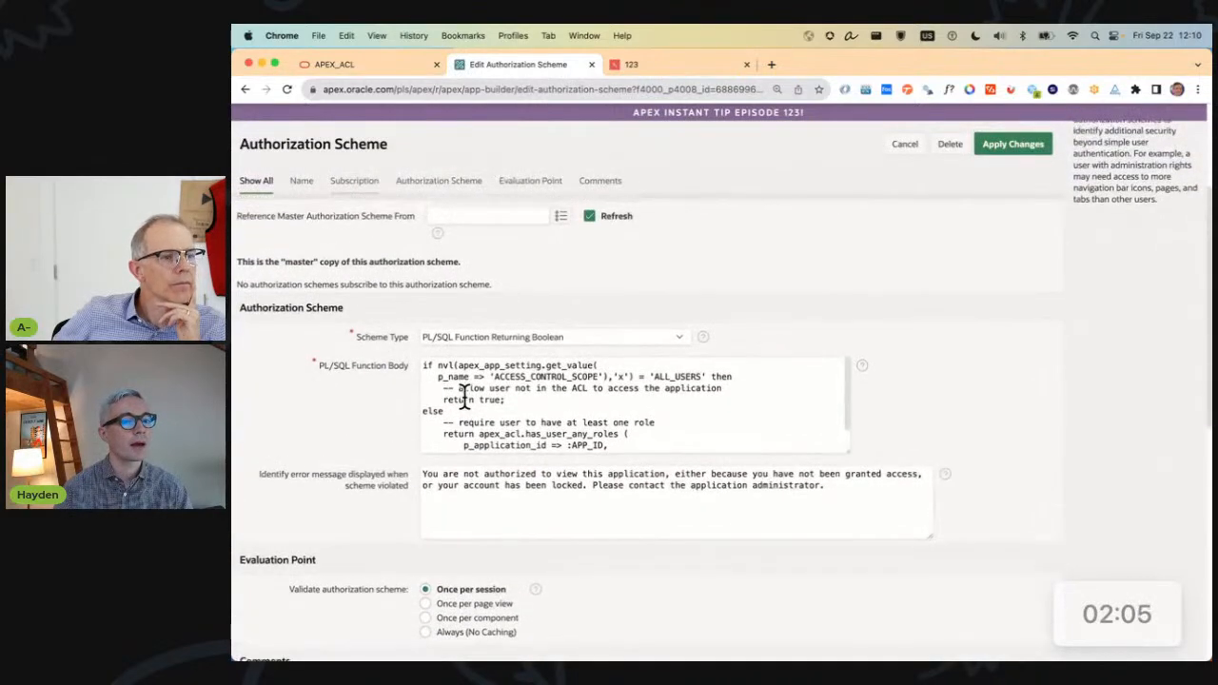
pyautogui.scroll(-1, 586, 385)
pyautogui.scroll(1, 586, 385)
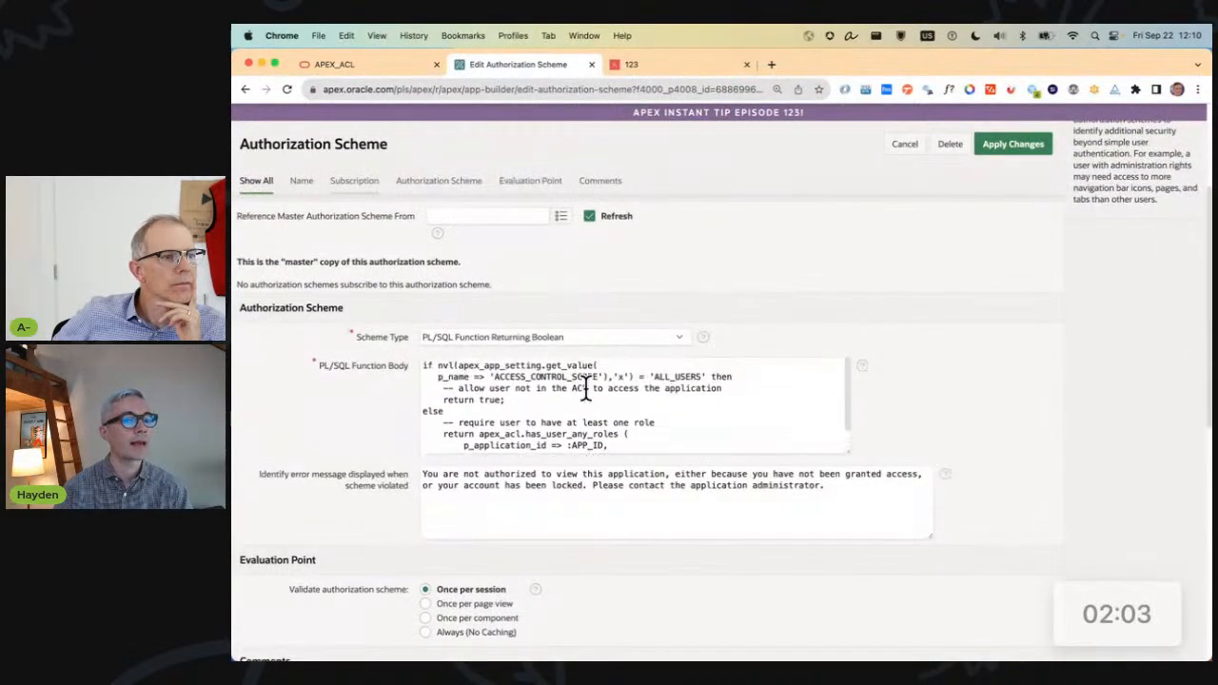
pyautogui.scroll(1, 345, 392)
pyautogui.scroll(-2, 494, 457)
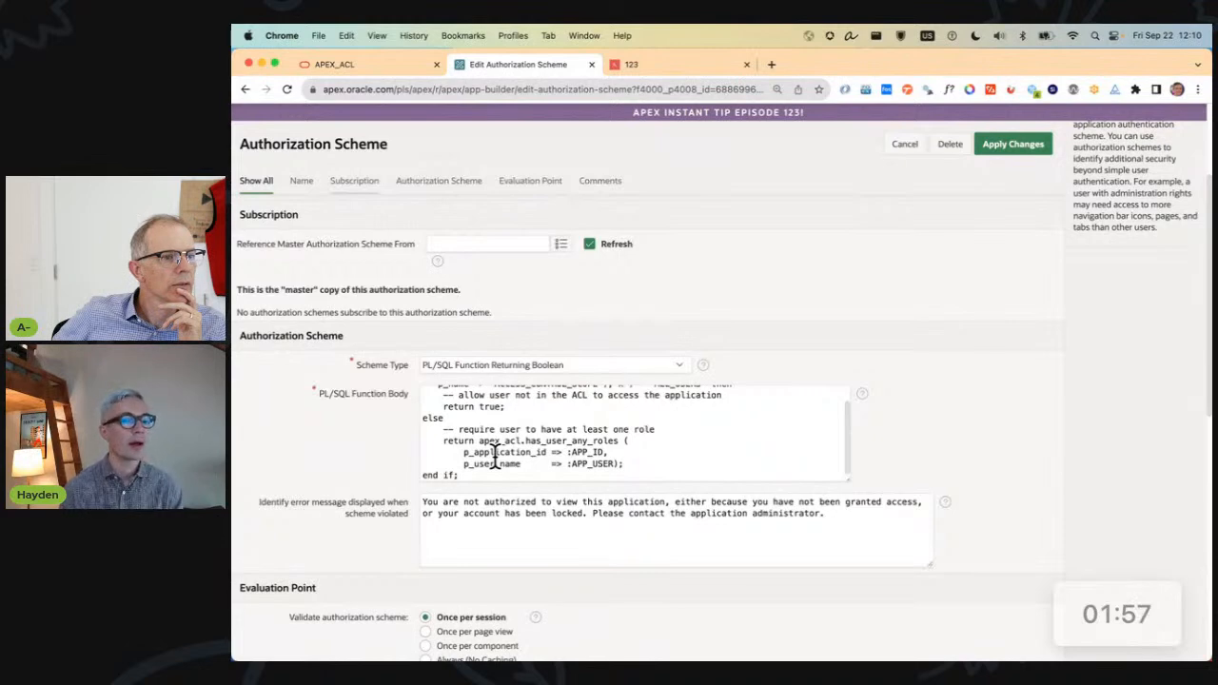
pyautogui.scroll(2, 494, 457)
pyautogui.moveTo(454, 392); pyautogui.dragTo(609, 407)
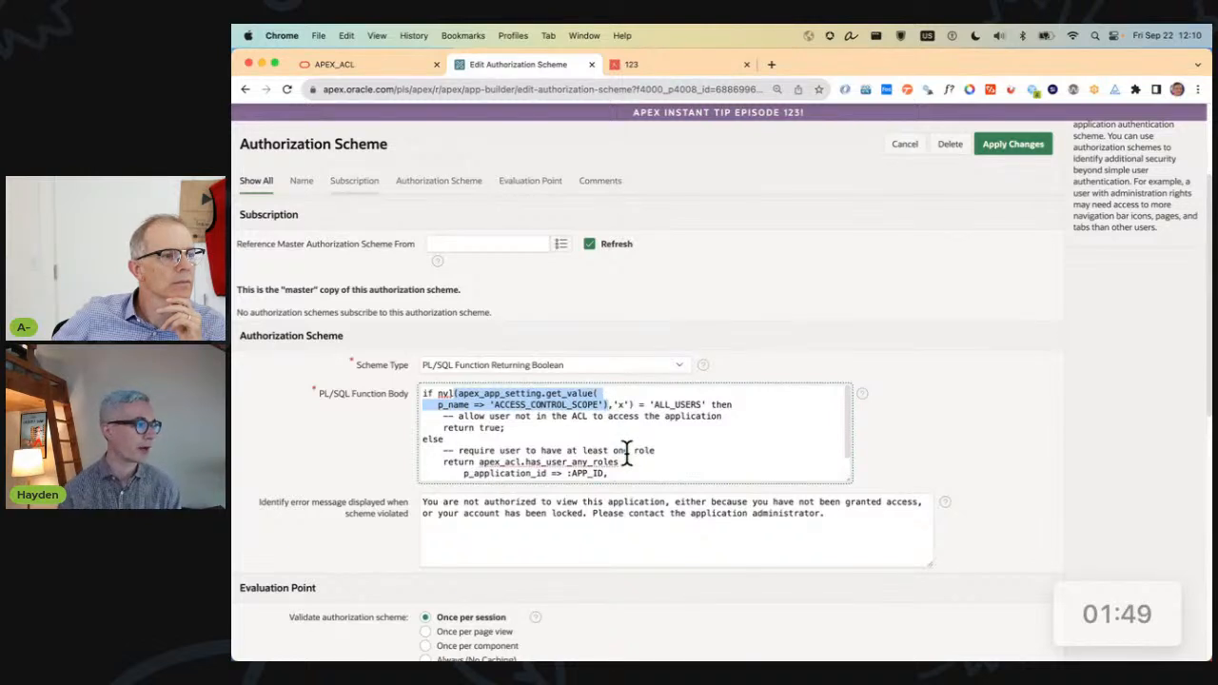
# In the running application's Administration page, open the Access Control configuration and examine the option letting any authenticated user in.
pyautogui.click(663, 66)
pyautogui.click(249, 122)
pyautogui.click(295, 187)
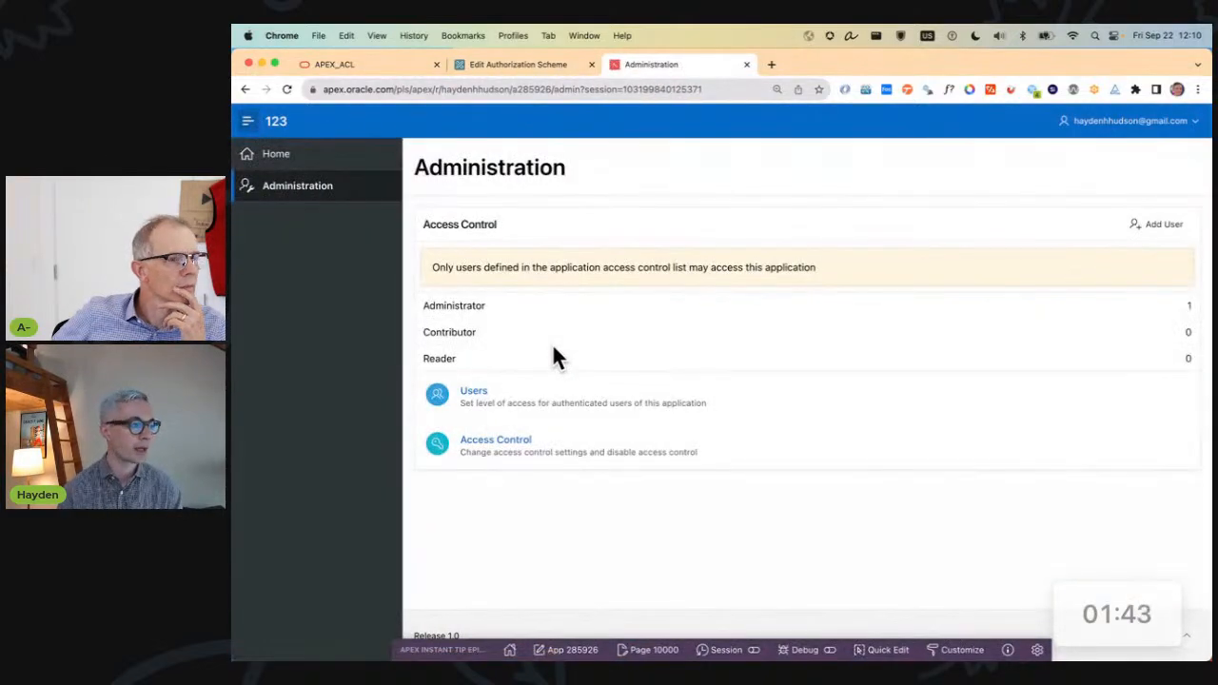
pyautogui.click(561, 453)
pyautogui.moveTo(479, 360); pyautogui.dragTo(588, 372)
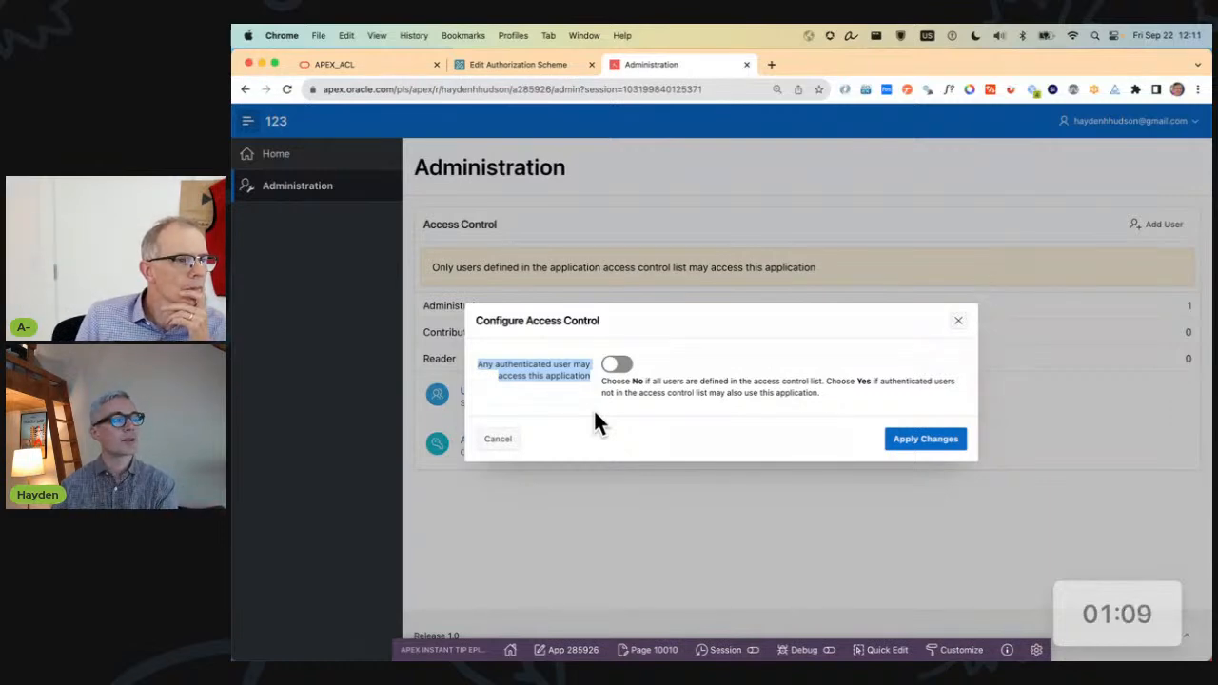
pyautogui.click(595, 412)
pyautogui.moveTo(487, 365); pyautogui.dragTo(587, 376)
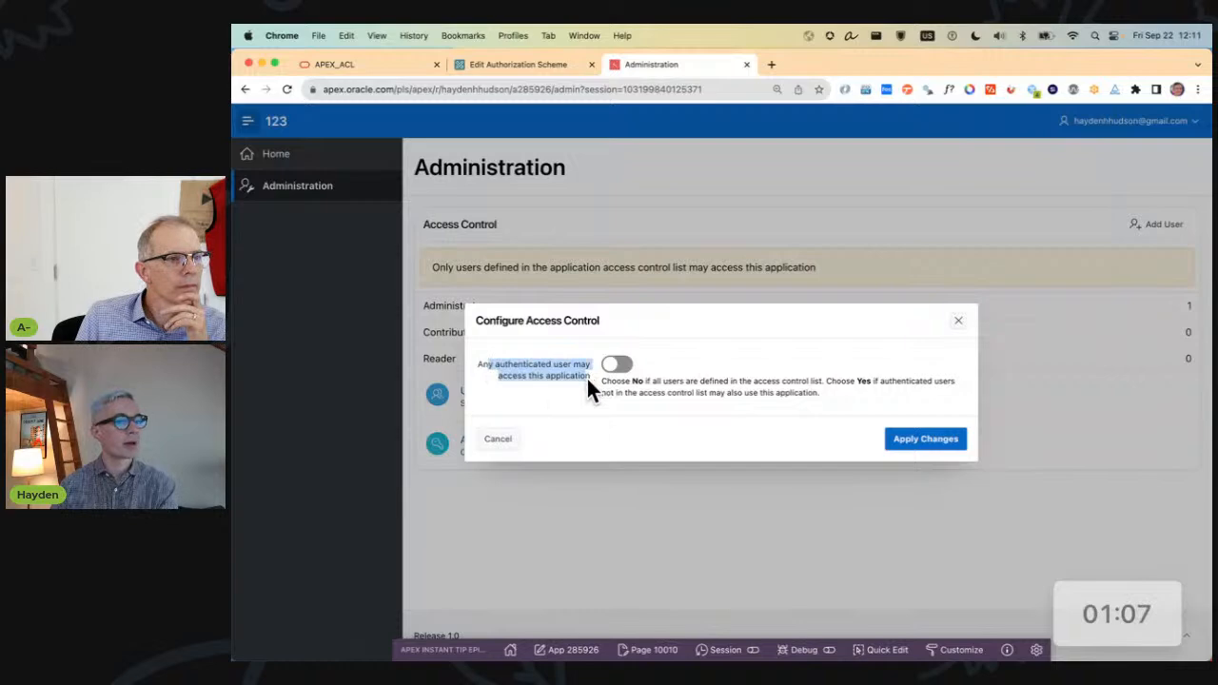
# Return to the Reader Rights authorization scheme and read the else branch that requires at least one role.
pyautogui.click(488, 58)
pyautogui.click(618, 438)
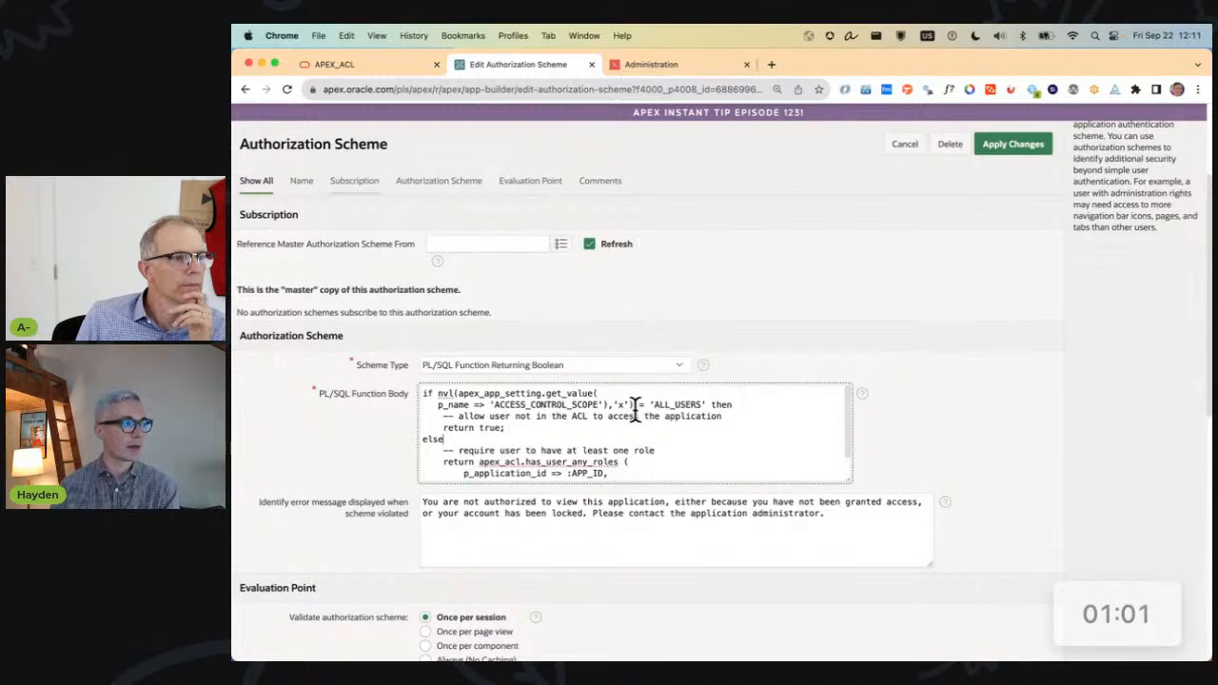
pyautogui.scroll(-1, 623, 415)
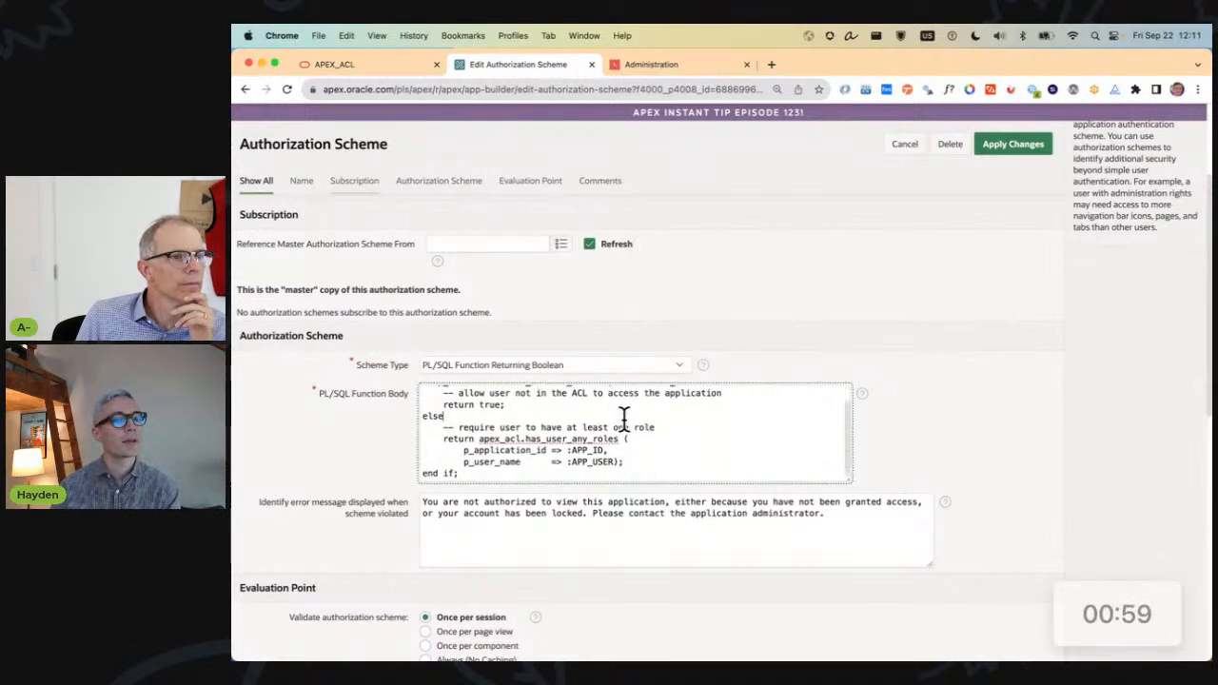
# Highlight the apex_acl.has_user_any_roles call in the Reader Rights function body to examine the role check.
pyautogui.moveTo(479, 439); pyautogui.dragTo(521, 439)
pyautogui.click(617, 437)
pyautogui.doubleClick(552, 440)
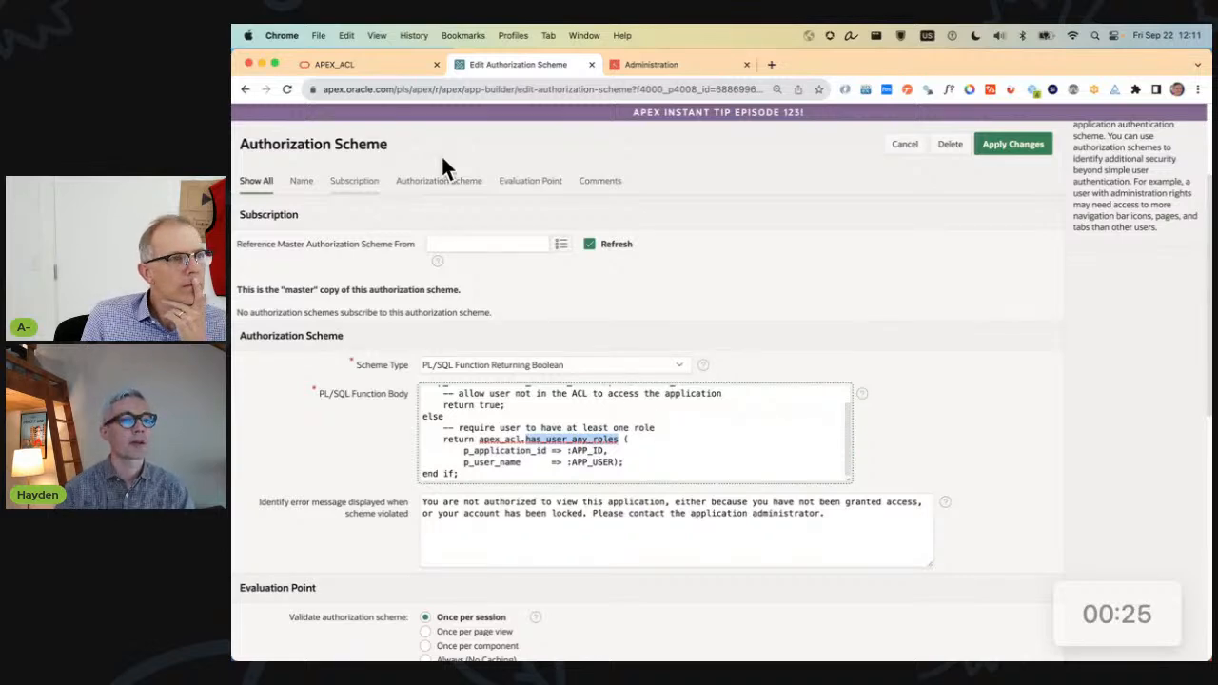
# Switch to the APEX_ACL API documentation and open the ADD_USER_ROLE Procedure Signature 2 page at its example.
pyautogui.click(351, 60)
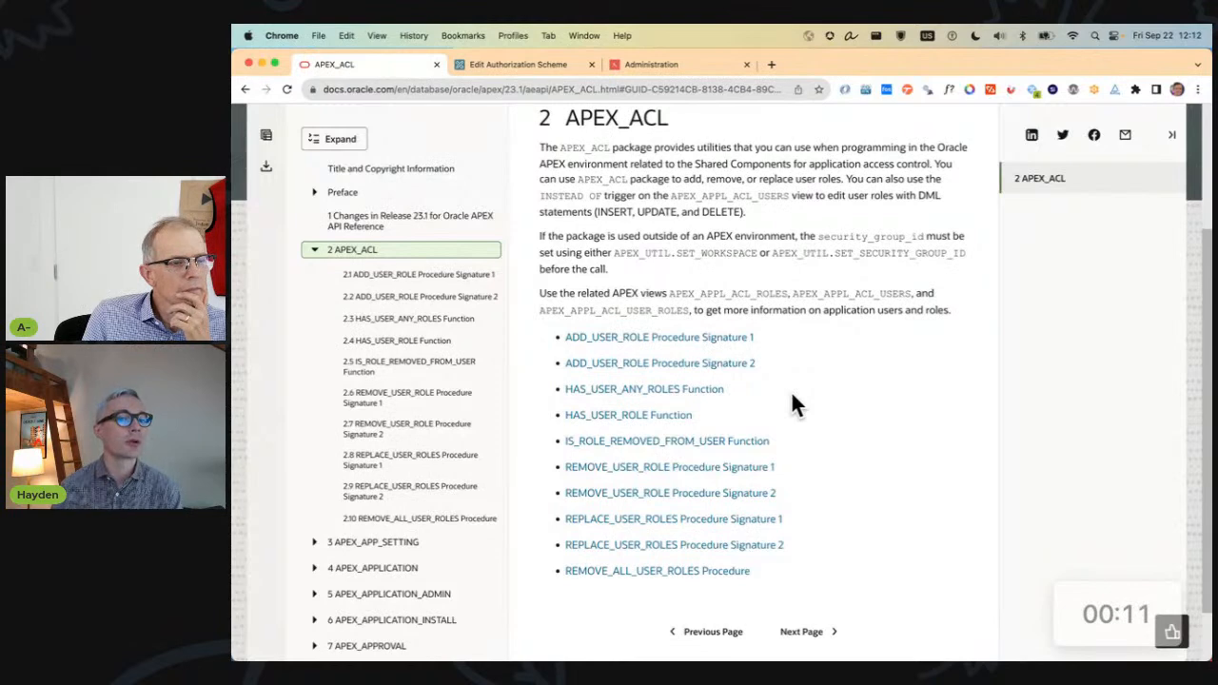
pyautogui.click(638, 365)
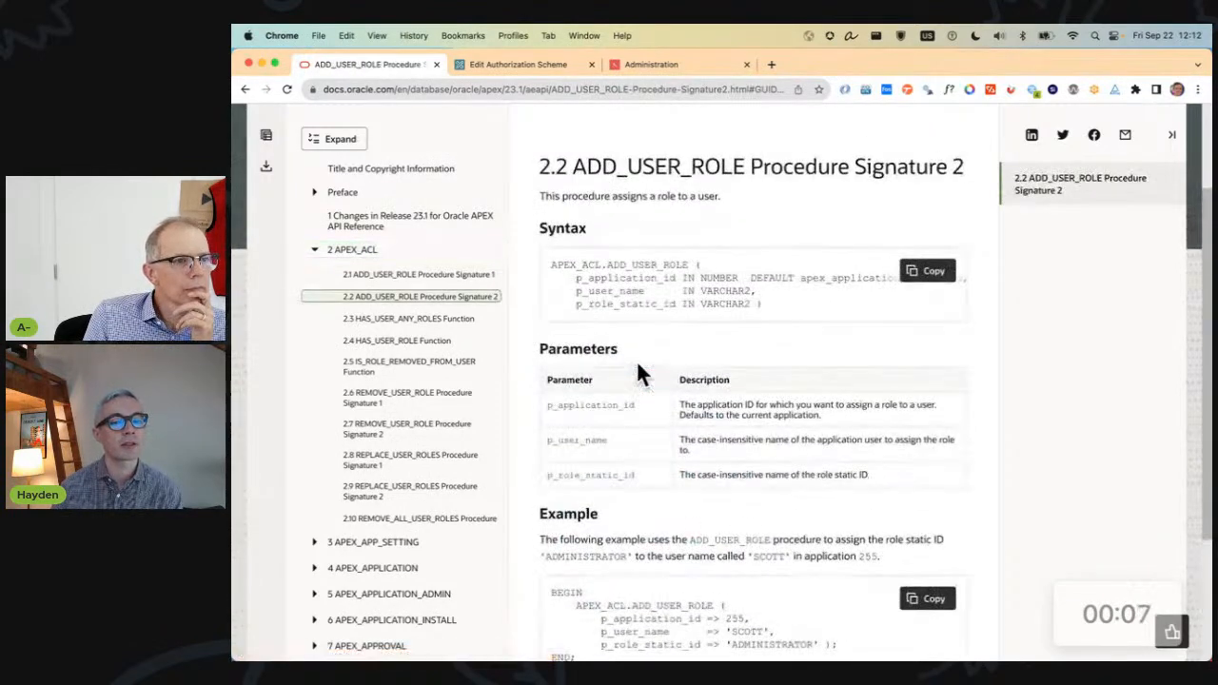
pyautogui.scroll(-2, 638, 373)
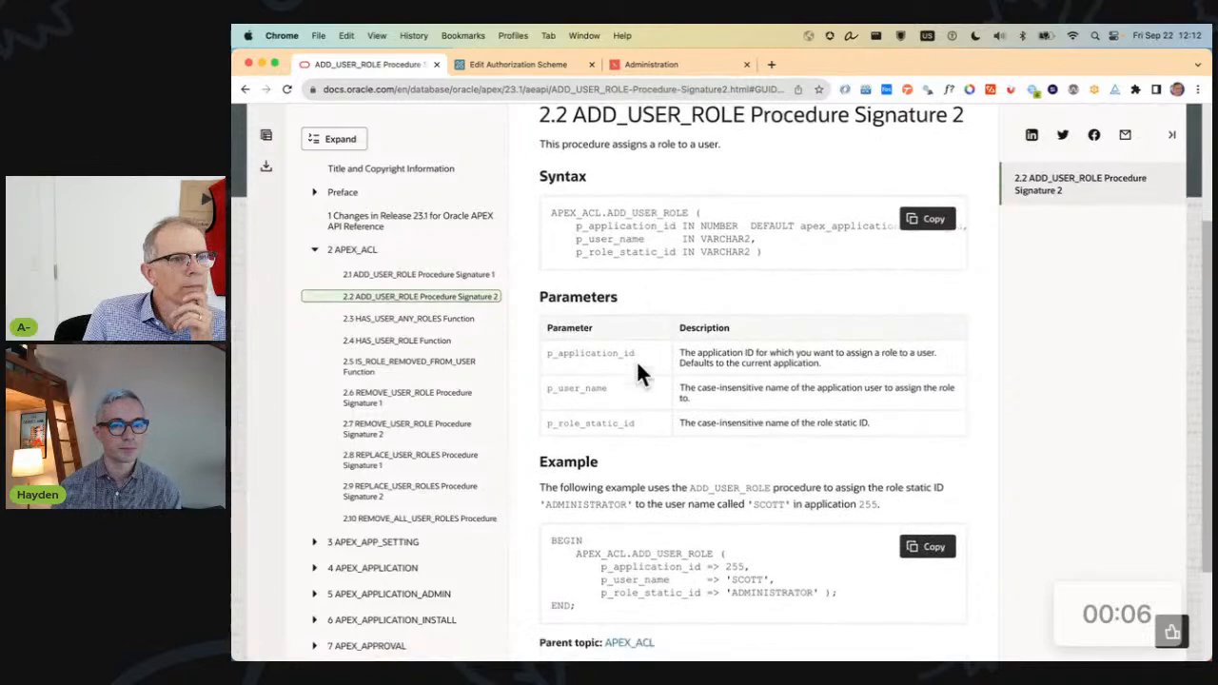
# Examine the ADD_USER_ROLE example code, highlighting the values passed to p_user_name and p_role_static_id.
pyautogui.moveTo(563, 536); pyautogui.dragTo(849, 585)
pyautogui.scroll(1, 850, 576)
pyautogui.click(634, 560)
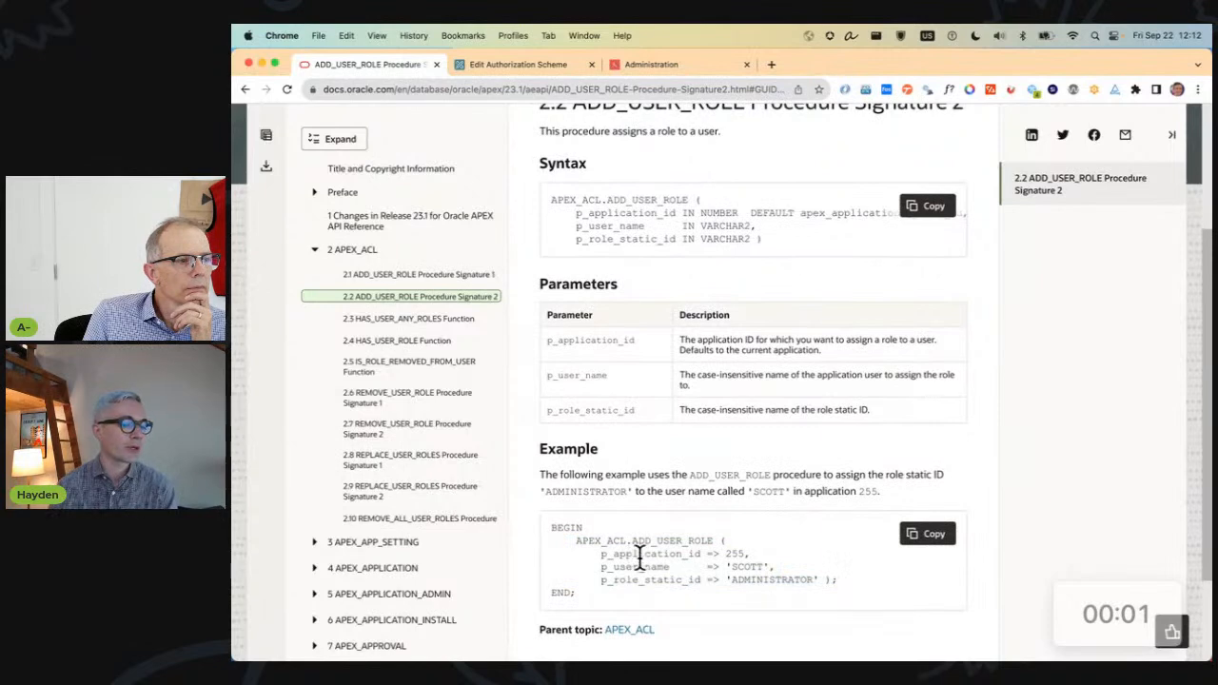
pyautogui.click(1095, 607)
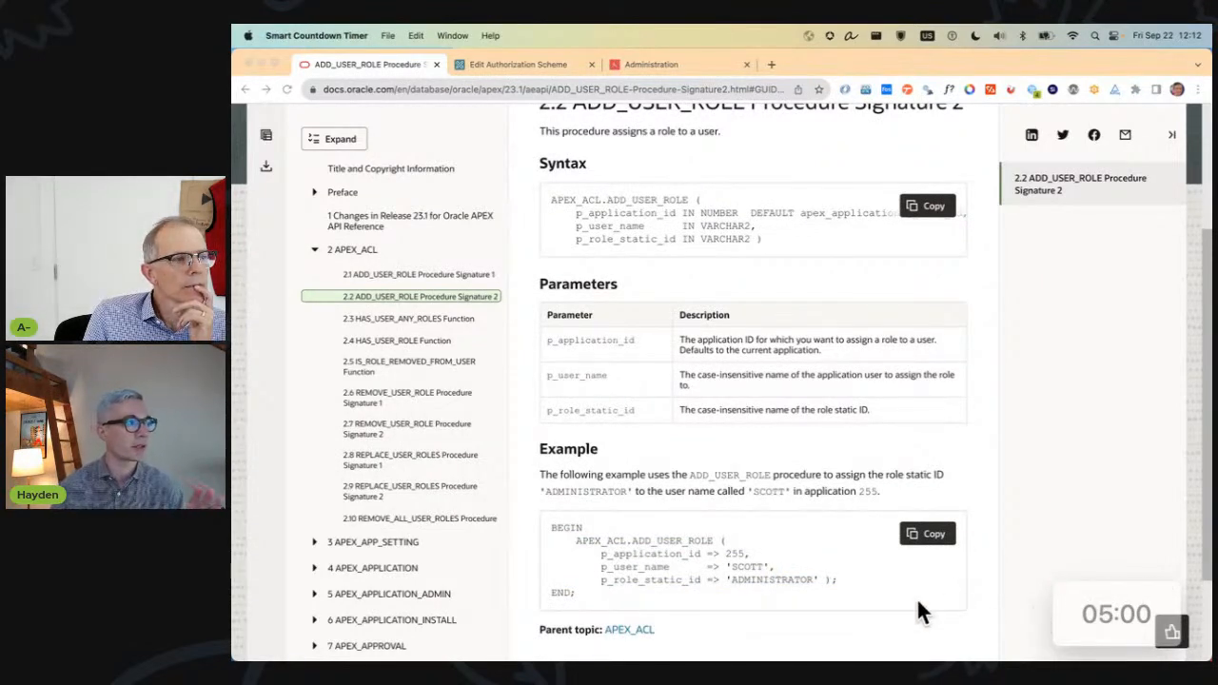
pyautogui.doubleClick(744, 566)
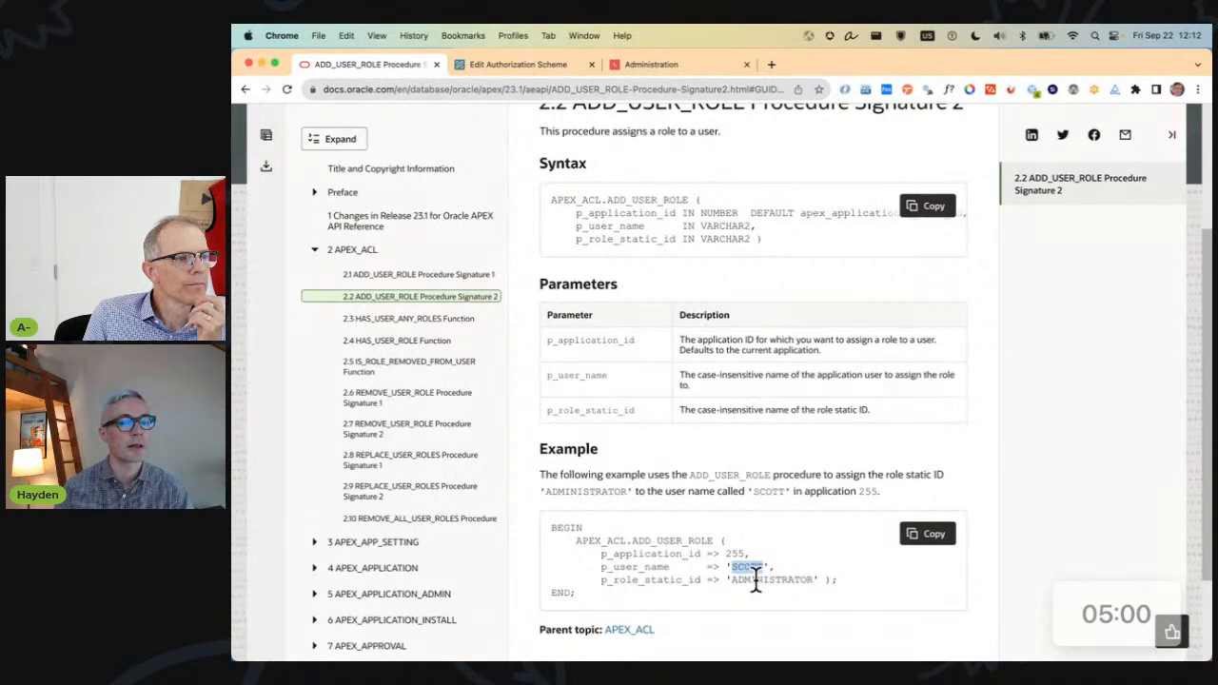
pyautogui.doubleClick(759, 580)
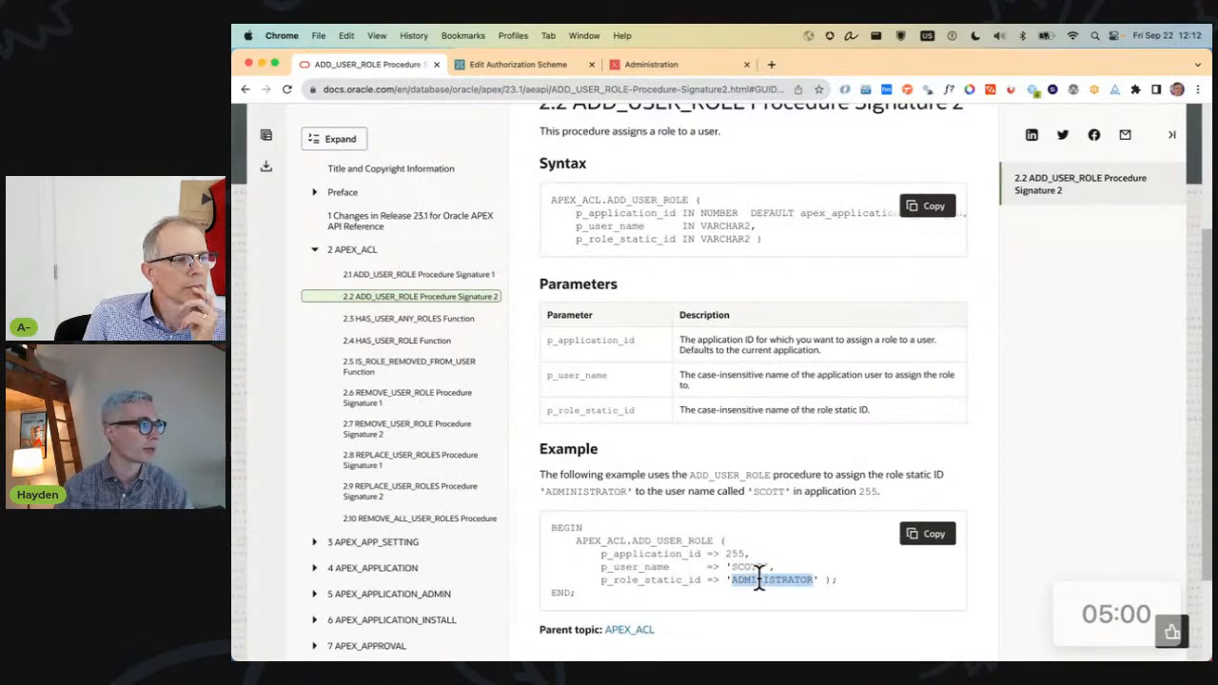